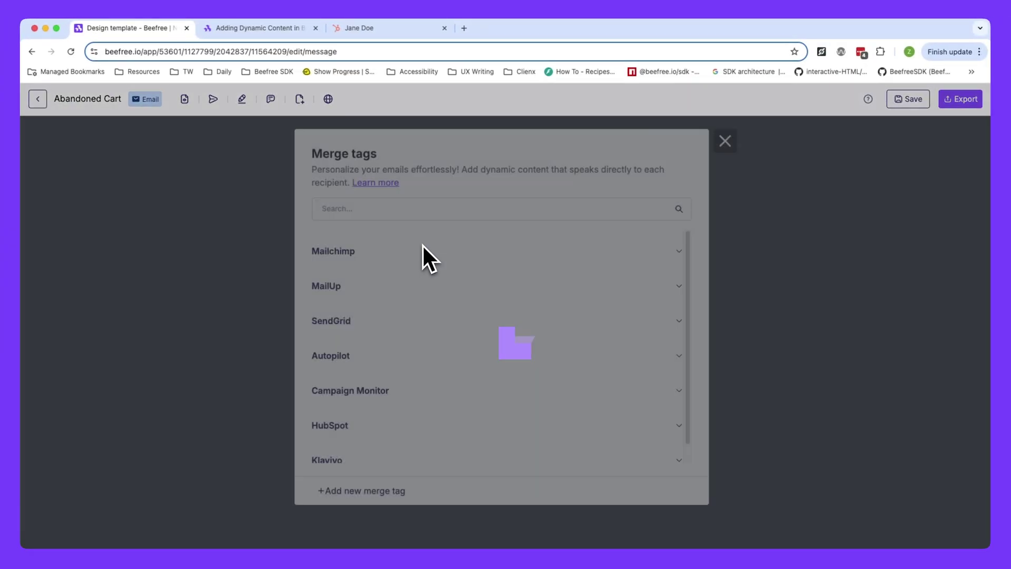
Insert the HubSpot Product Price merge tag after 'Price:' in the cart item text
scroll(350, 424, "down", 1)
left_click(347, 408)
scroll(405, 422, "down", 5)
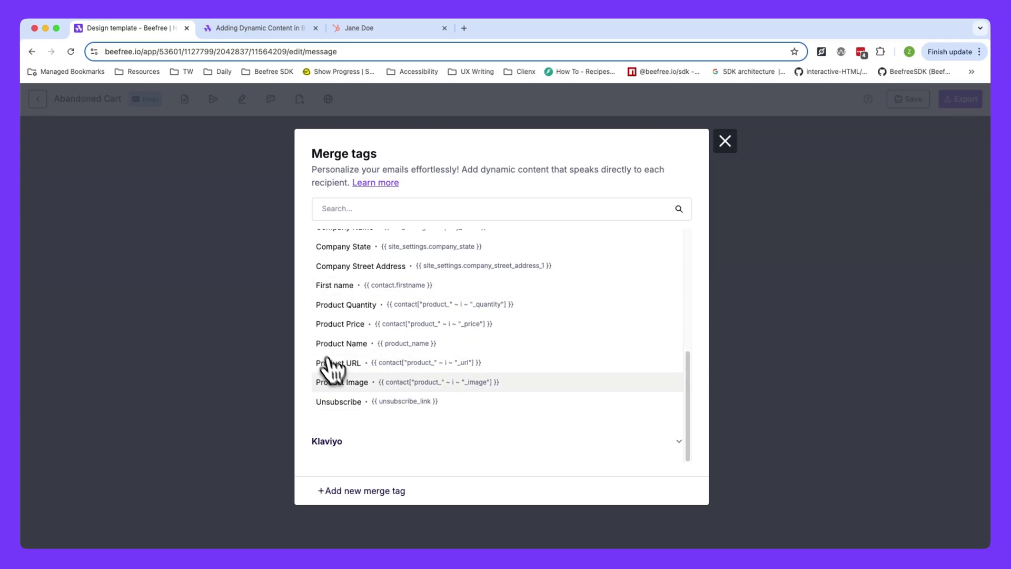
left_click(413, 325)
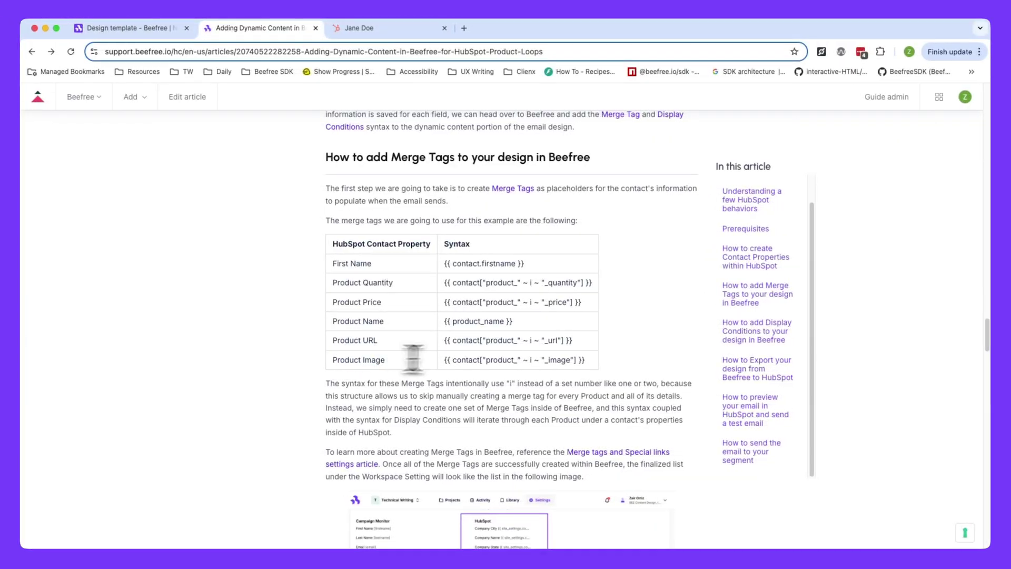
Select the Product Image merge tag syntax in the help article's HubSpot table
left_click_drag(589, 360, 445, 360)
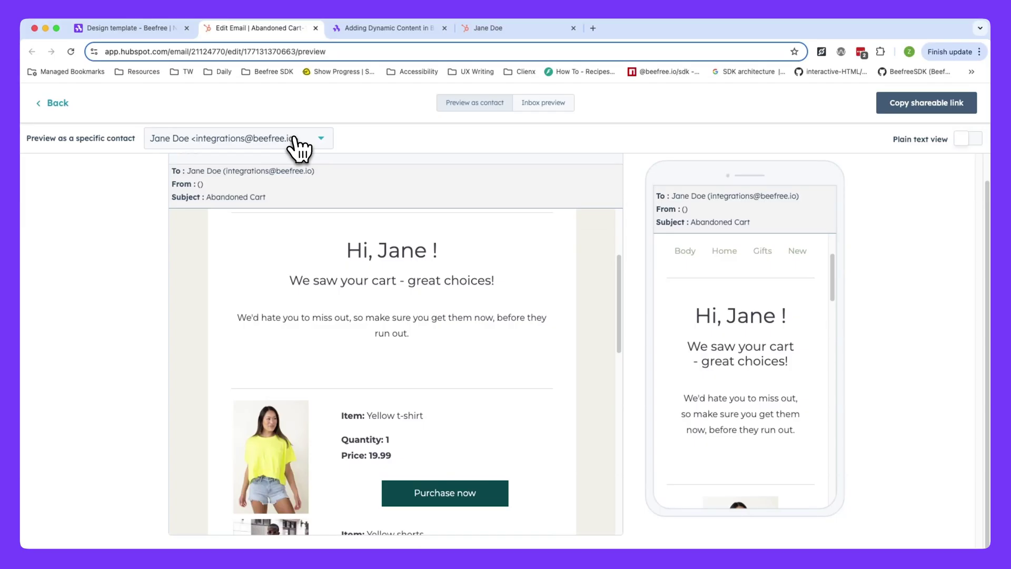
Preview the email as the other contact, viewing their green t-shirt and green shorts items
left_click(296, 139)
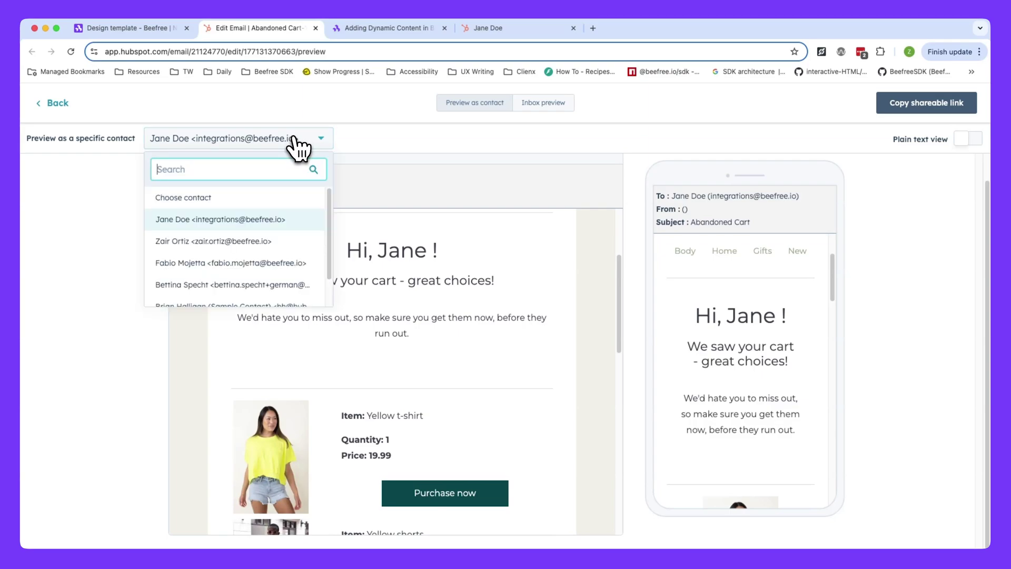
left_click(209, 243)
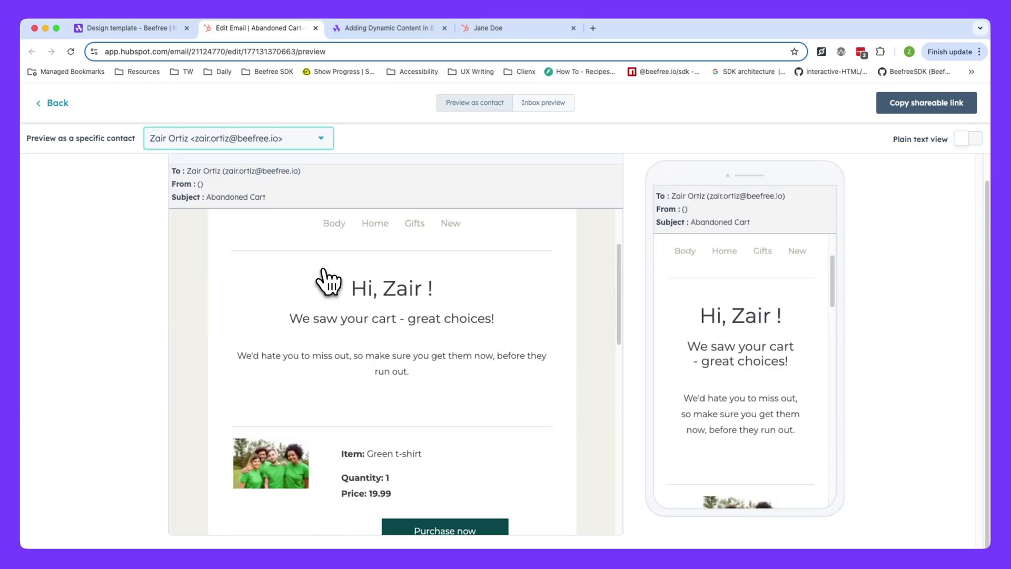
scroll(328, 281, "up", 3)
scroll(328, 281, "down", 4)
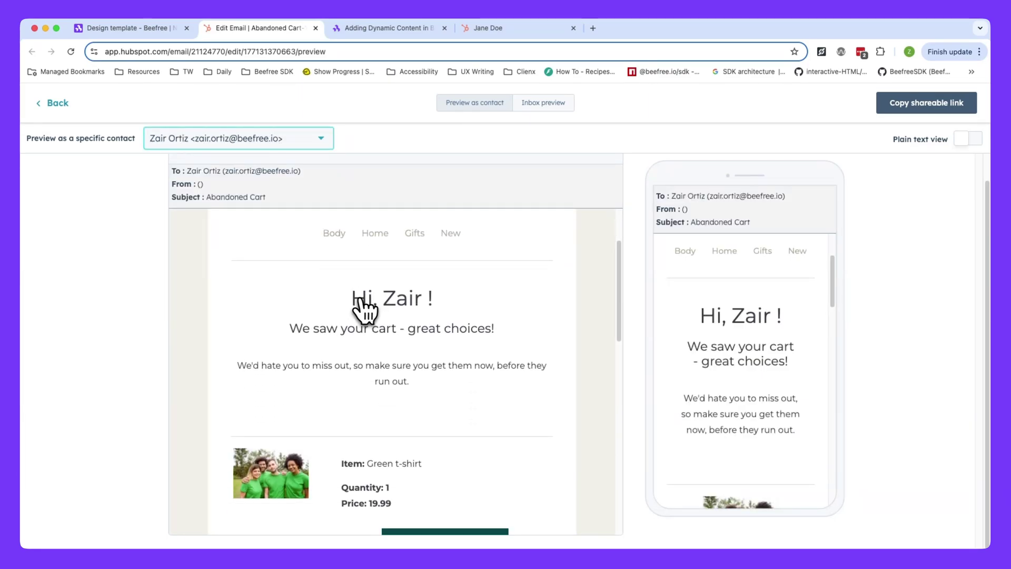
scroll(413, 322, "down", 3)
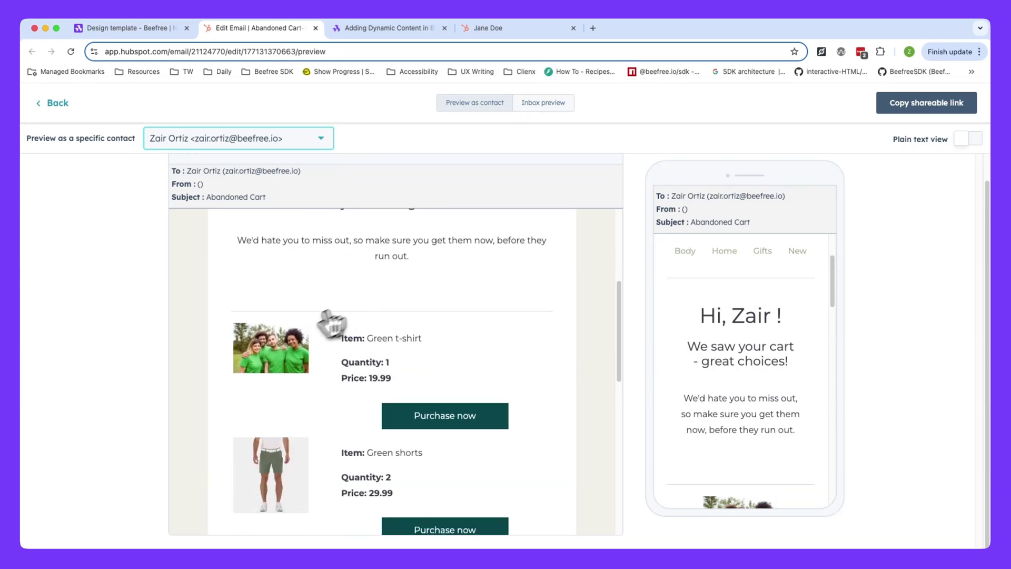
scroll(345, 400, "down", 1)
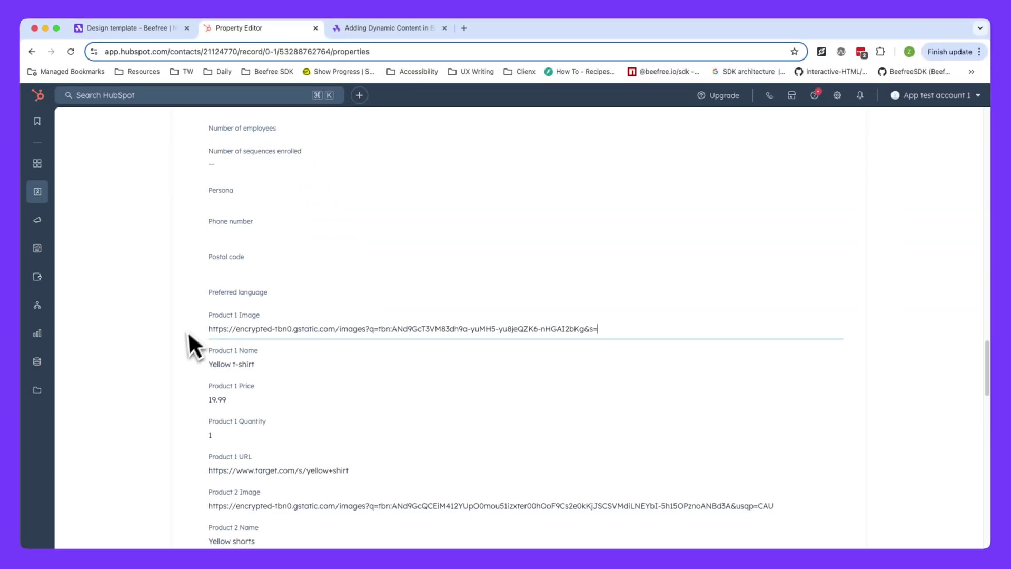
Scroll through the contact's stored Product fields in the Property Editor
scroll(297, 421, "down", 1)
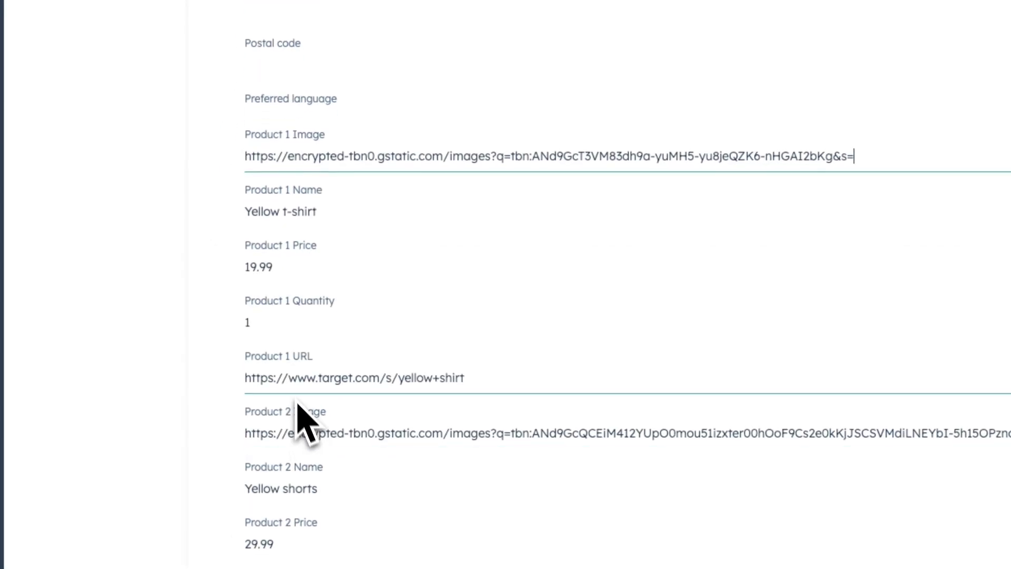
scroll(319, 548, "down", 1)
scroll(327, 553, "down", 2)
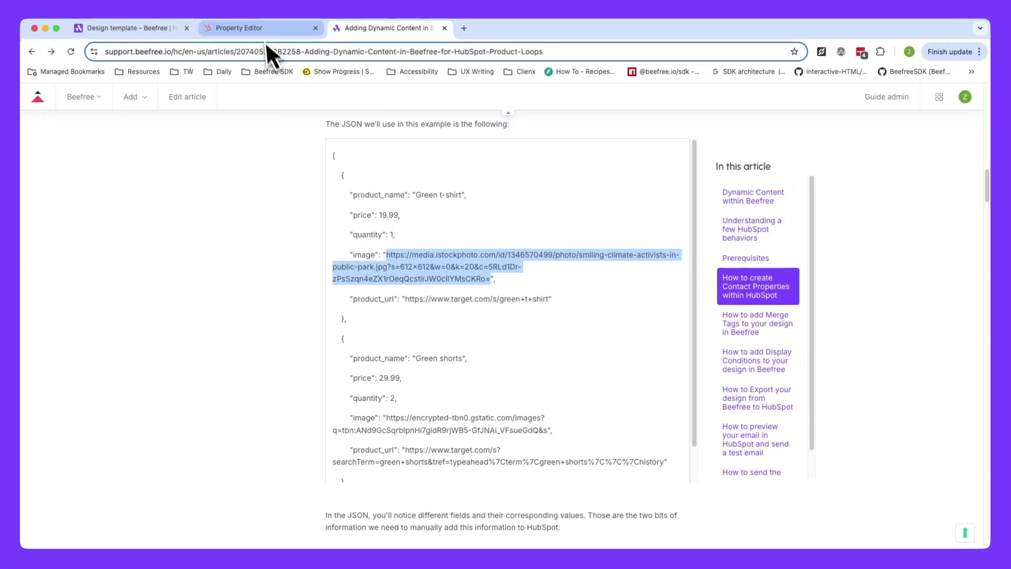
Paste the copied product image URL into the contact's Product 1 Image field
left_click(258, 29)
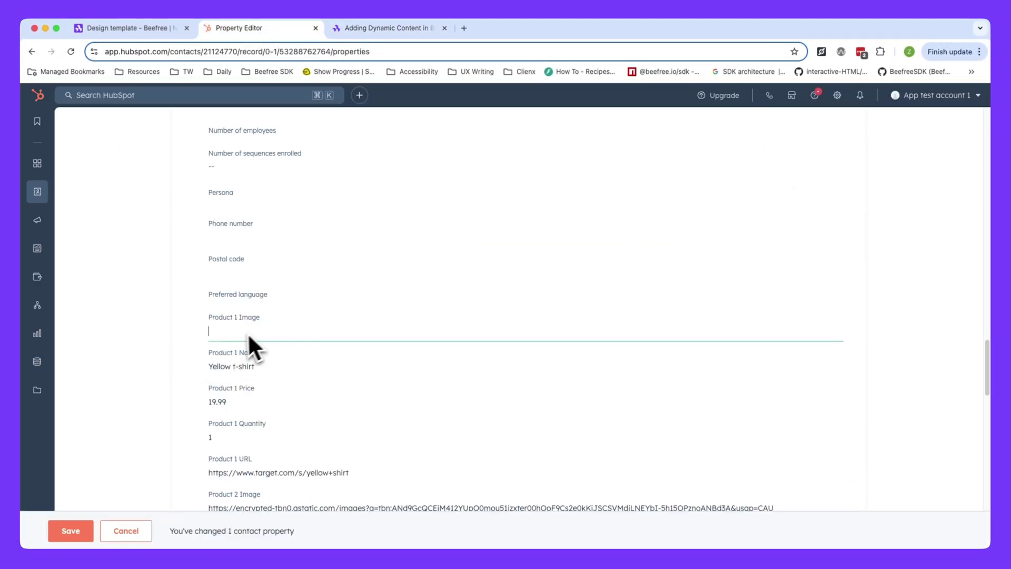
left_click(220, 335)
type("https://encrypted-tbn0.gstatic.com/images?q=tbn:ANd9GcT3VM83dh9a-yuMH5-yu8jeQZK6-nHGAI2bKg&s=")
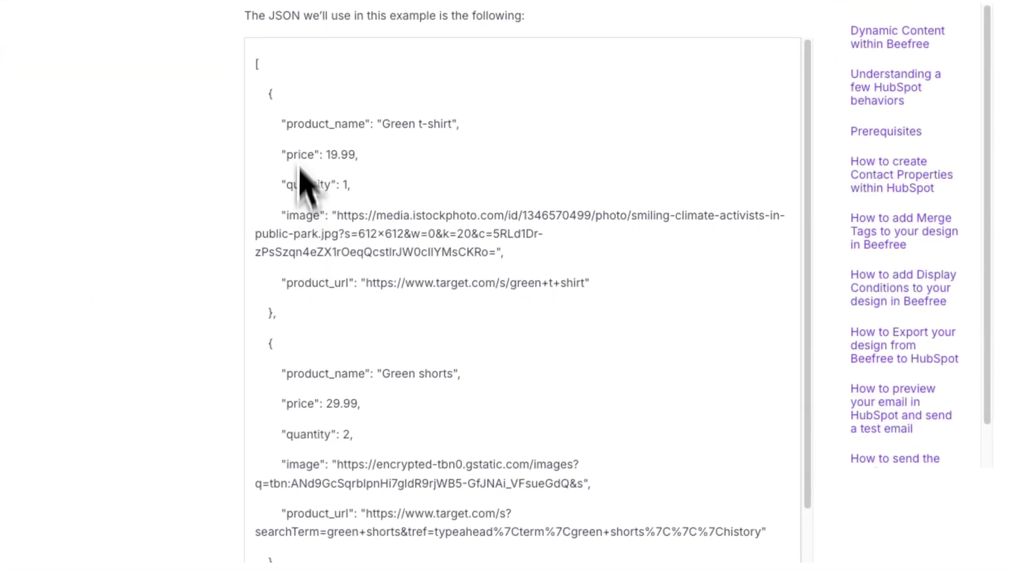
left_click_drag(289, 135, 454, 138)
left_click_drag(288, 155, 348, 153)
left_click_drag(300, 185, 349, 185)
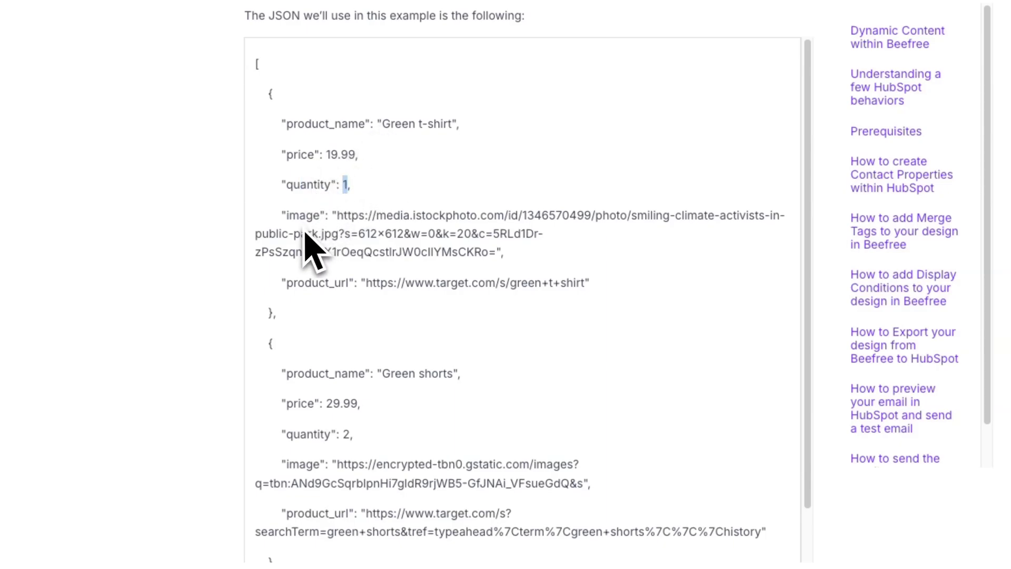
left_click_drag(290, 218, 510, 277)
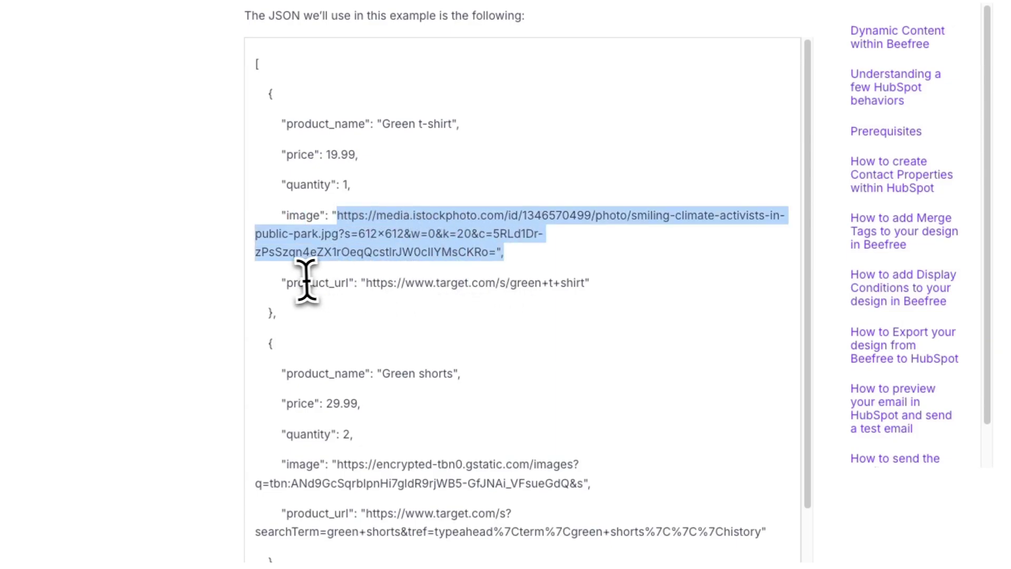
left_click_drag(304, 281, 545, 283)
left_click(546, 279)
left_click_drag(266, 86, 289, 349)
left_click(316, 279)
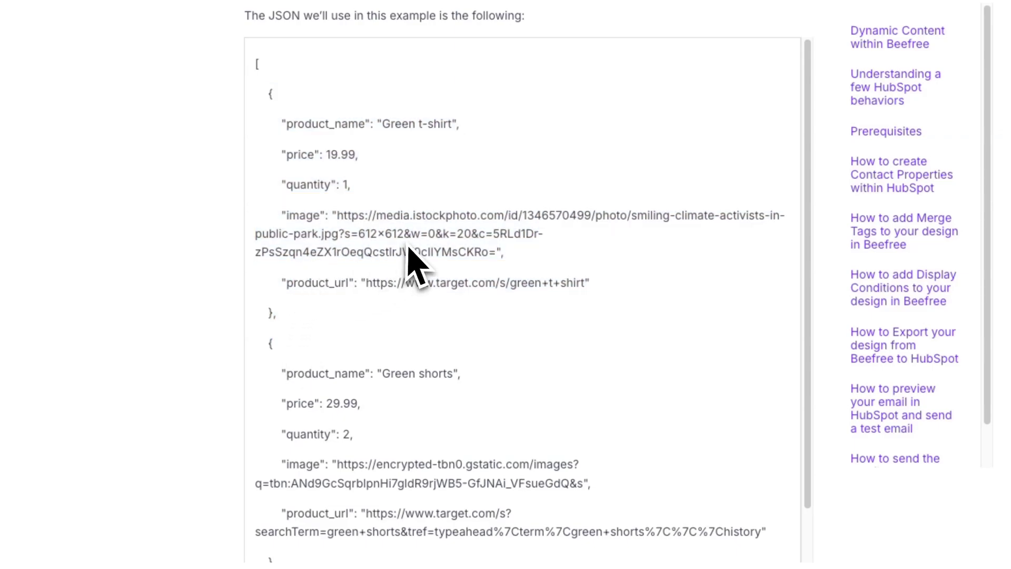
scroll(414, 266, "down", 2)
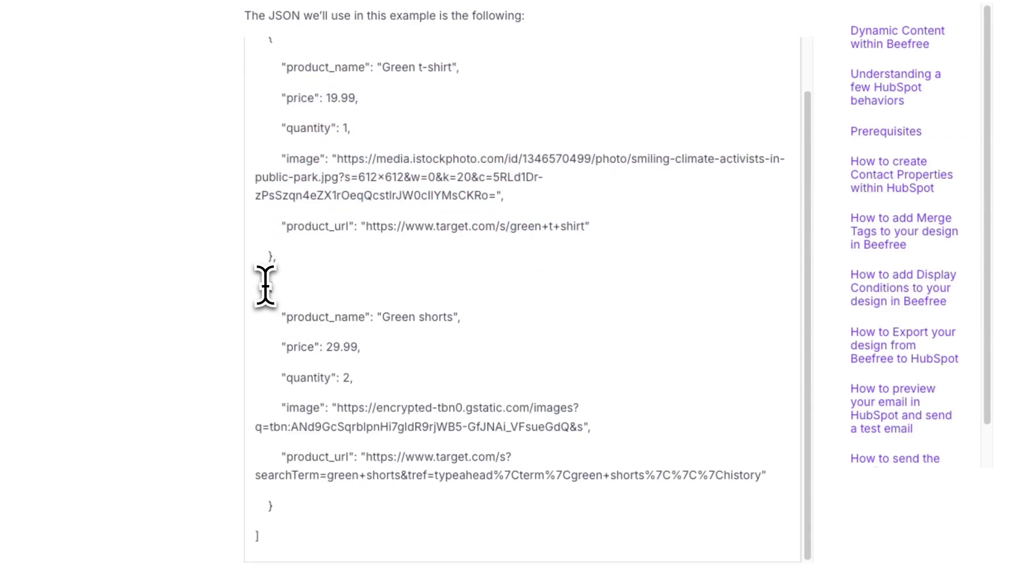
left_click_drag(264, 285, 294, 548)
left_click(334, 492)
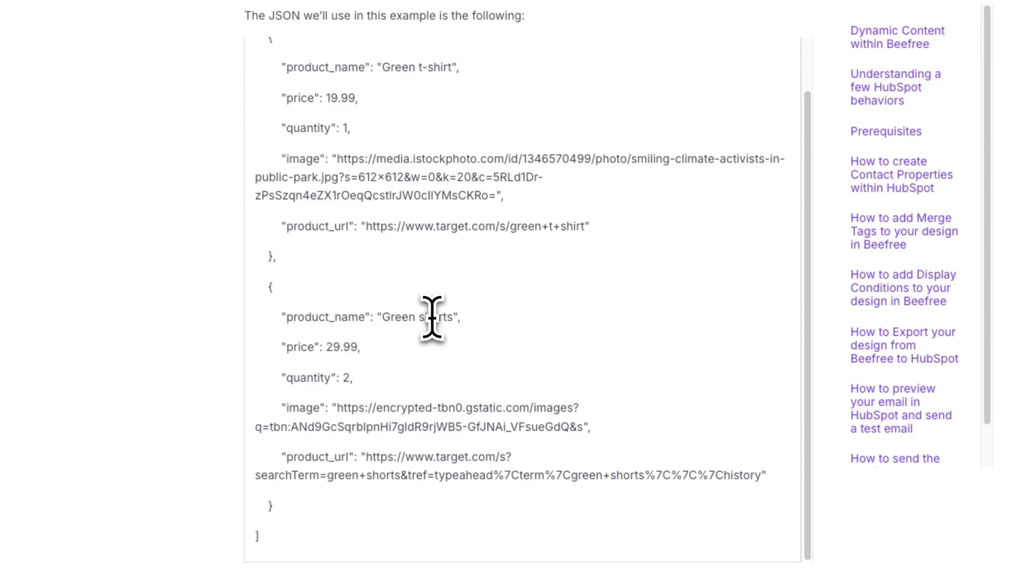
scroll(433, 322, "up", 1)
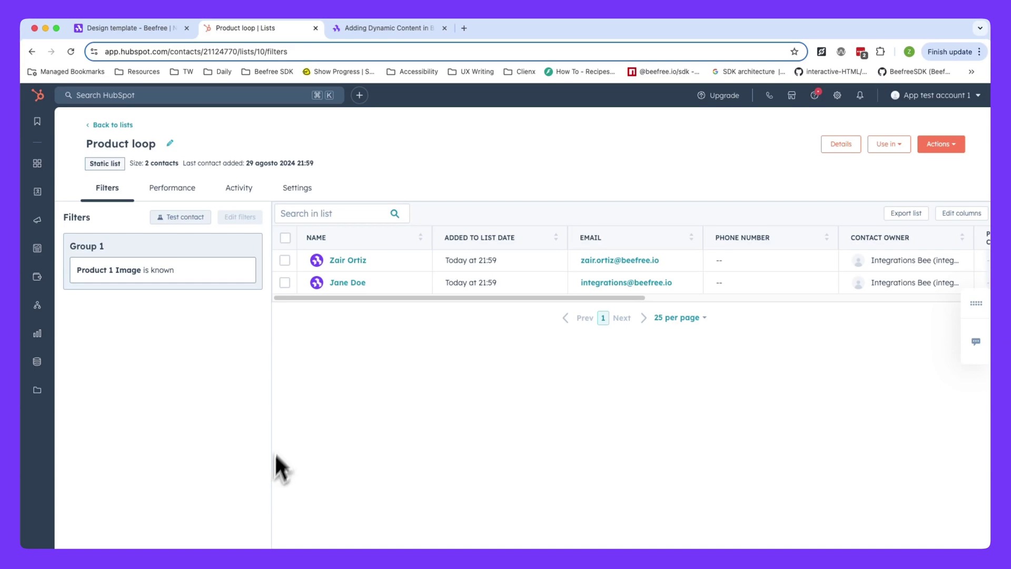
Open the second contact's record from the Product loop list
mouse_move(361, 266)
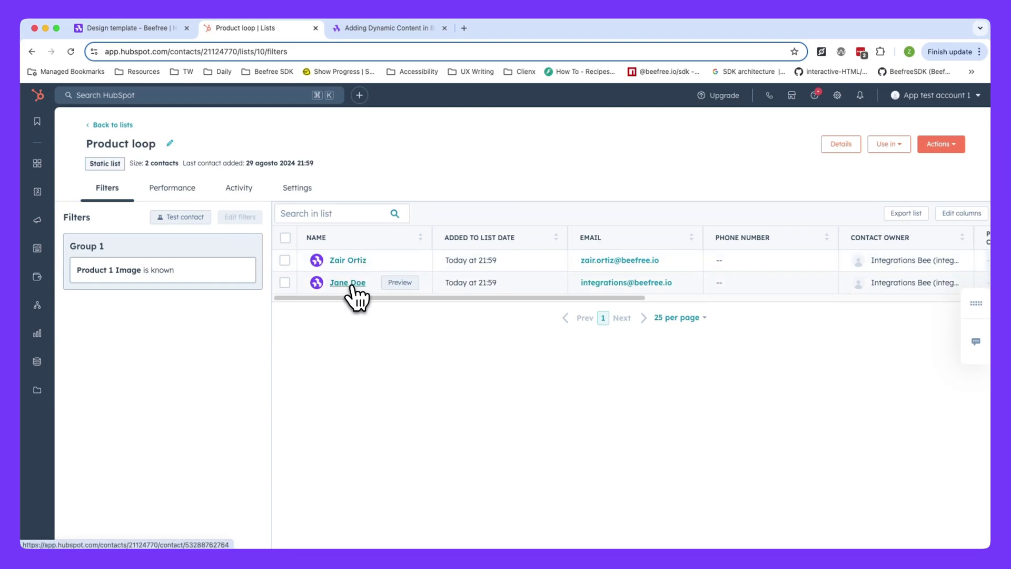
left_click(352, 287)
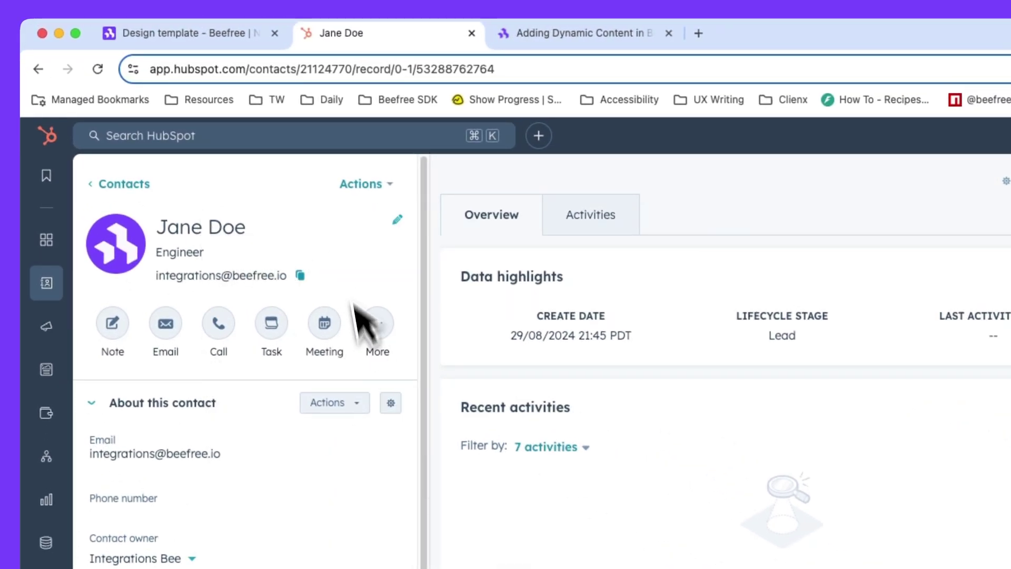
Open the contact's Actions menu to view all of its properties
left_click(367, 184)
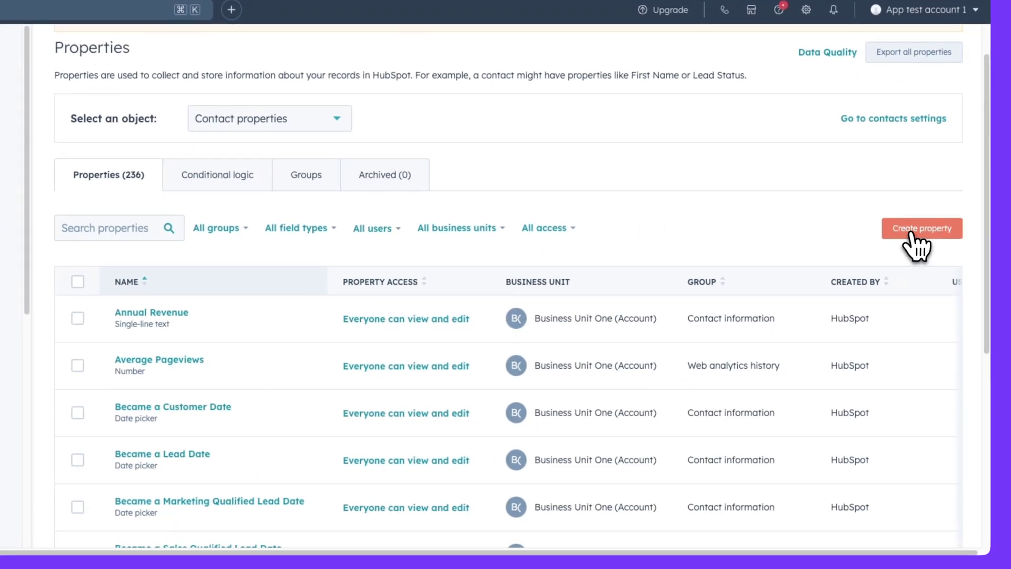
Begin creating the Product I Image contact property in the Contact information group
left_click(913, 232)
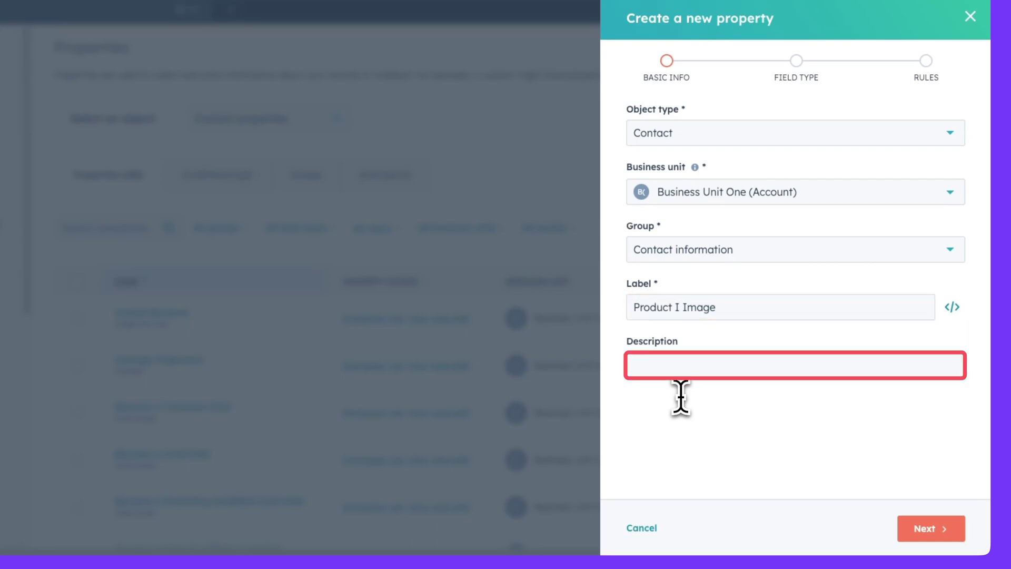
Make Product I Image a Single-line text field and advance to its rules step
left_click(931, 529)
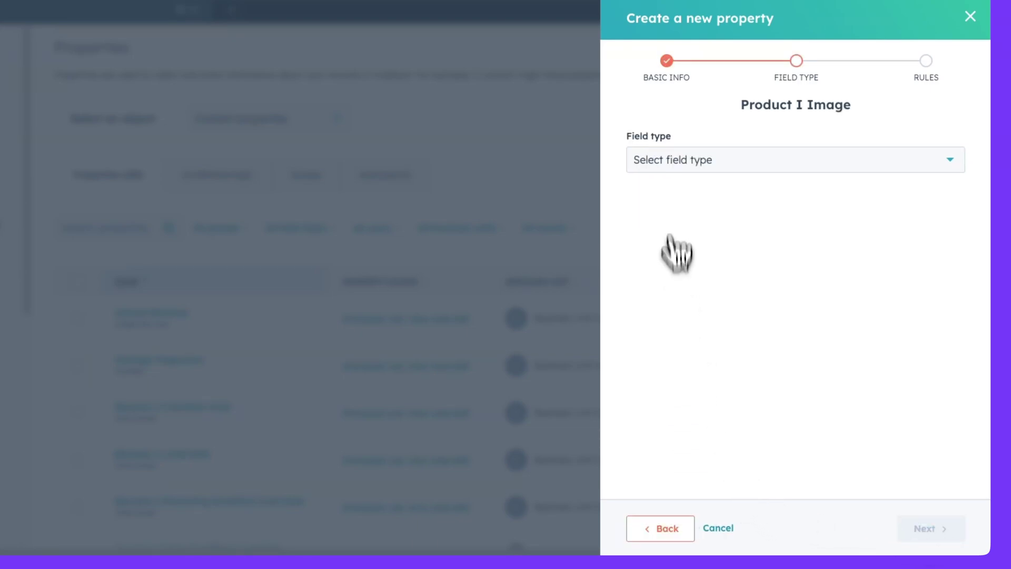
left_click(668, 160)
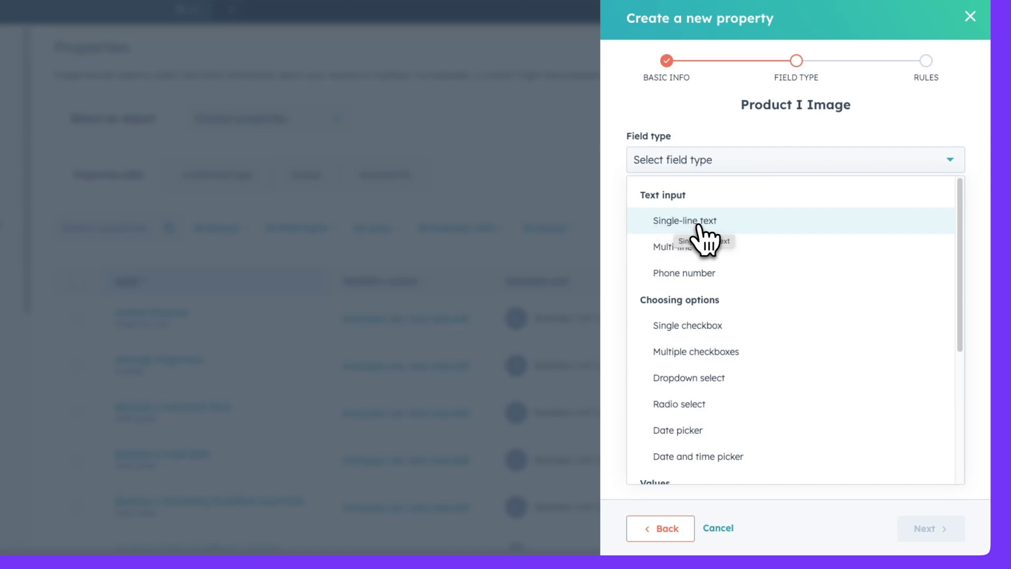
left_click(681, 221)
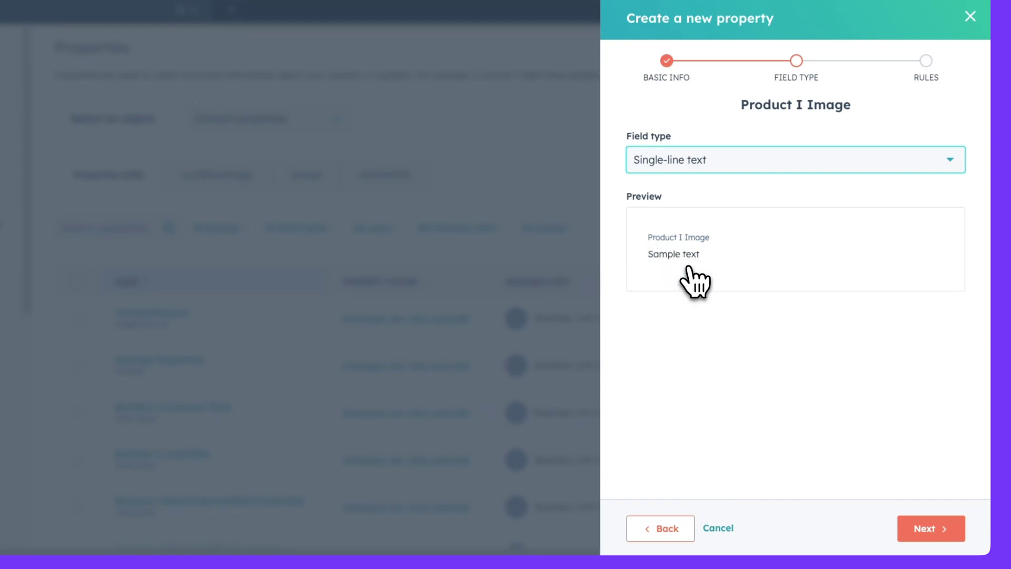
left_click(928, 533)
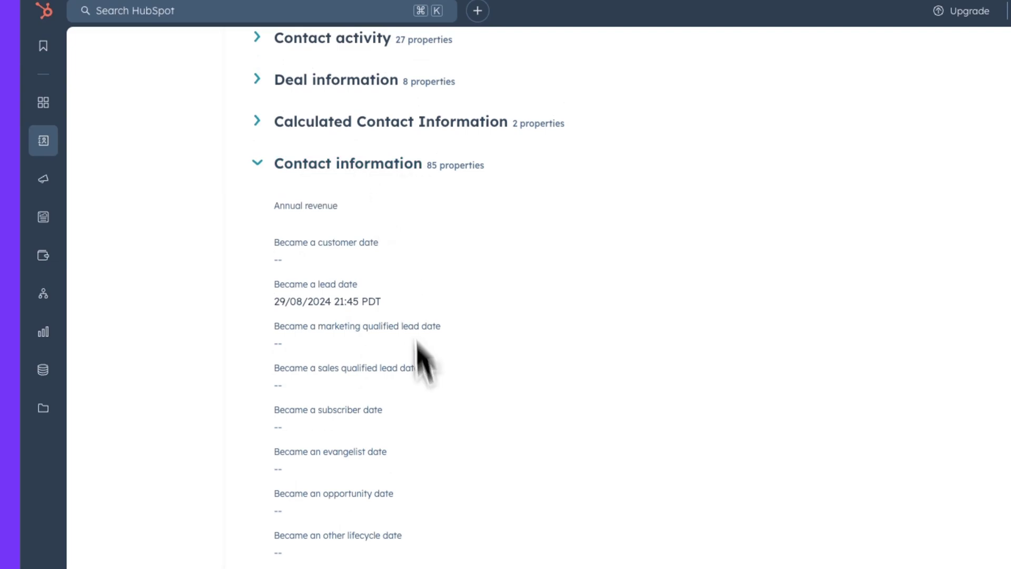
scroll(421, 411, "down", 7)
scroll(424, 432, "down", 20)
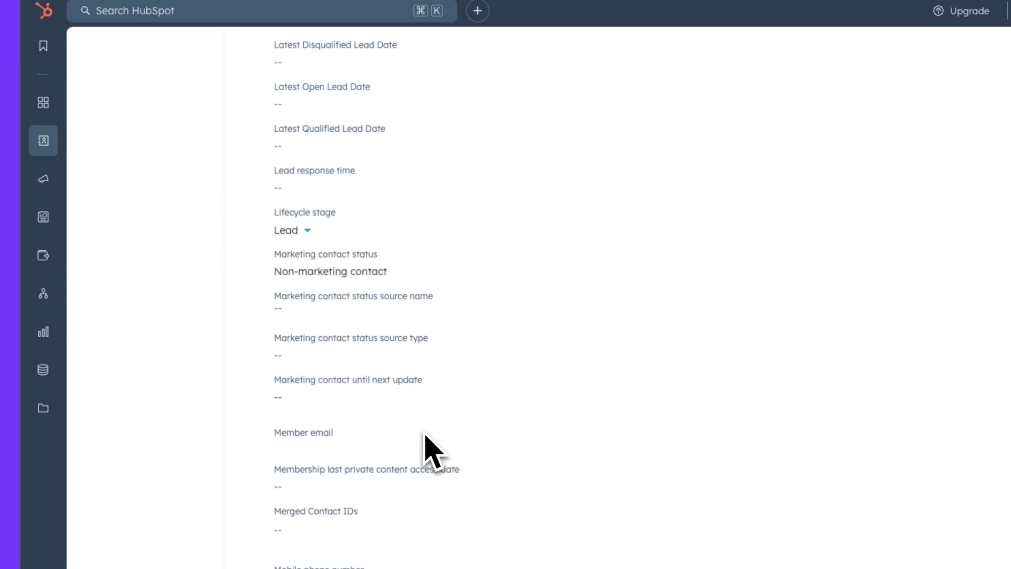
scroll(428, 445, "down", 5)
scroll(429, 451, "up", 1)
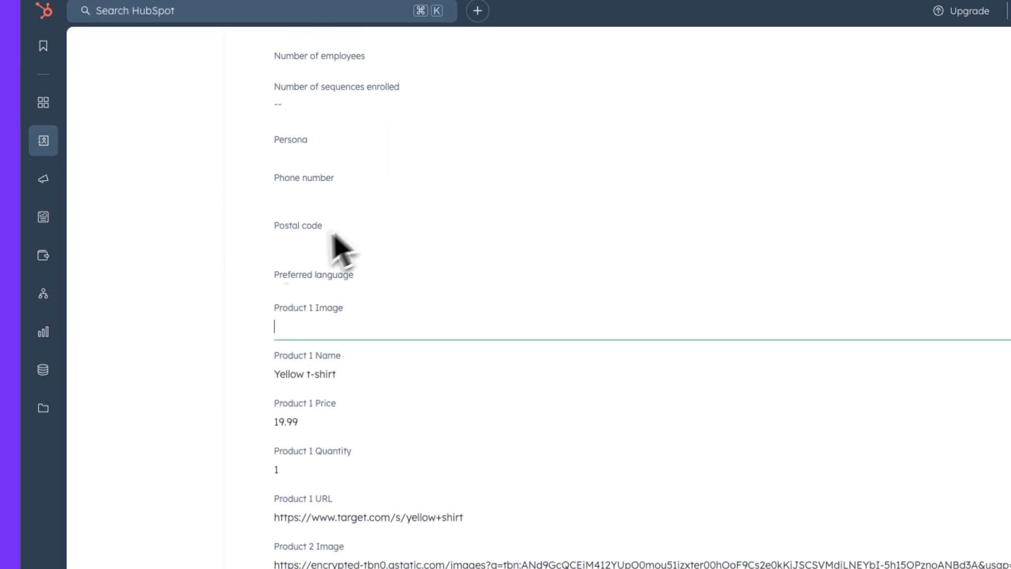
left_click(326, 328)
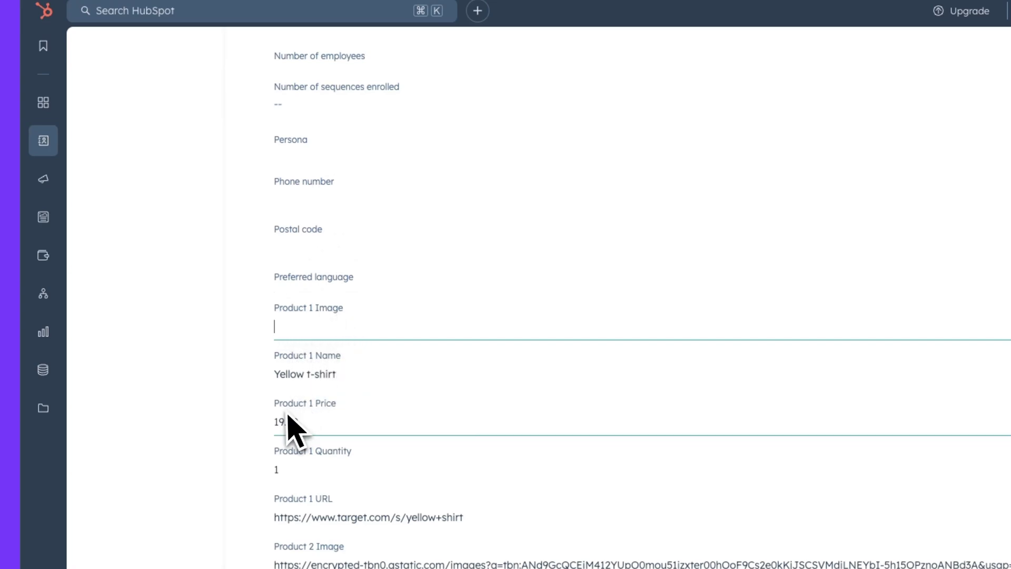
scroll(317, 421, "down", 1)
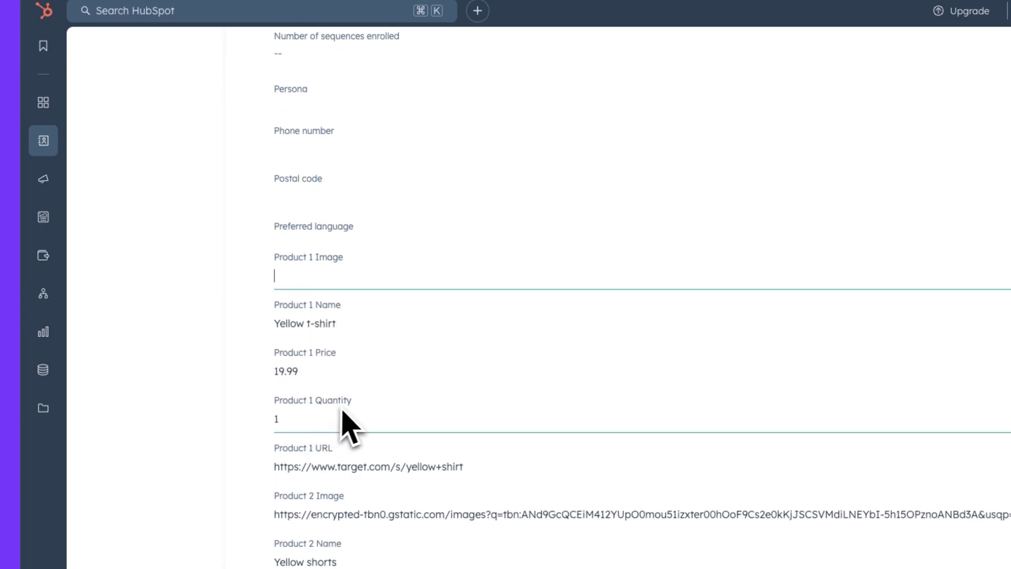
scroll(351, 412, "down", 1)
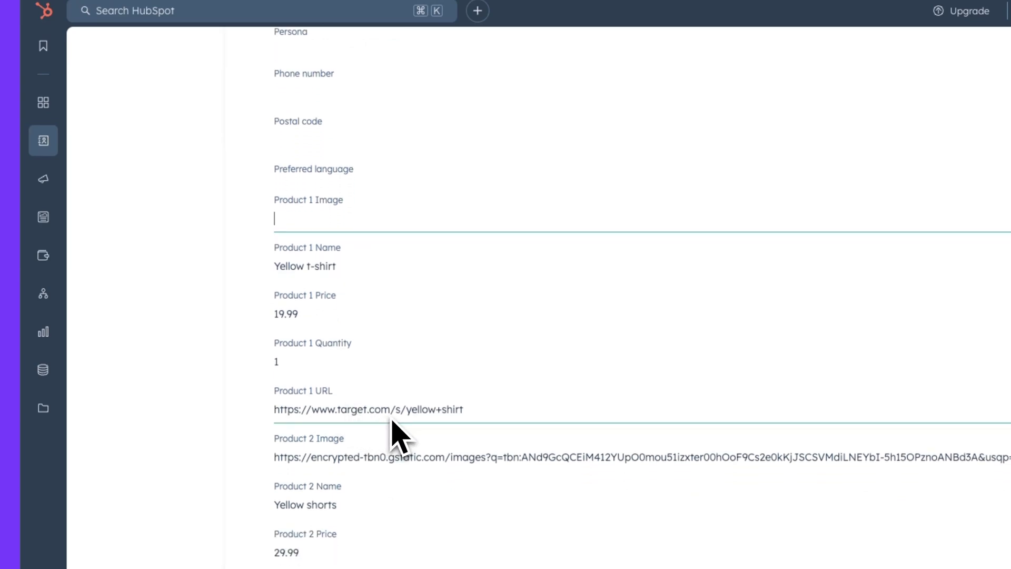
scroll(369, 443, "down", 2)
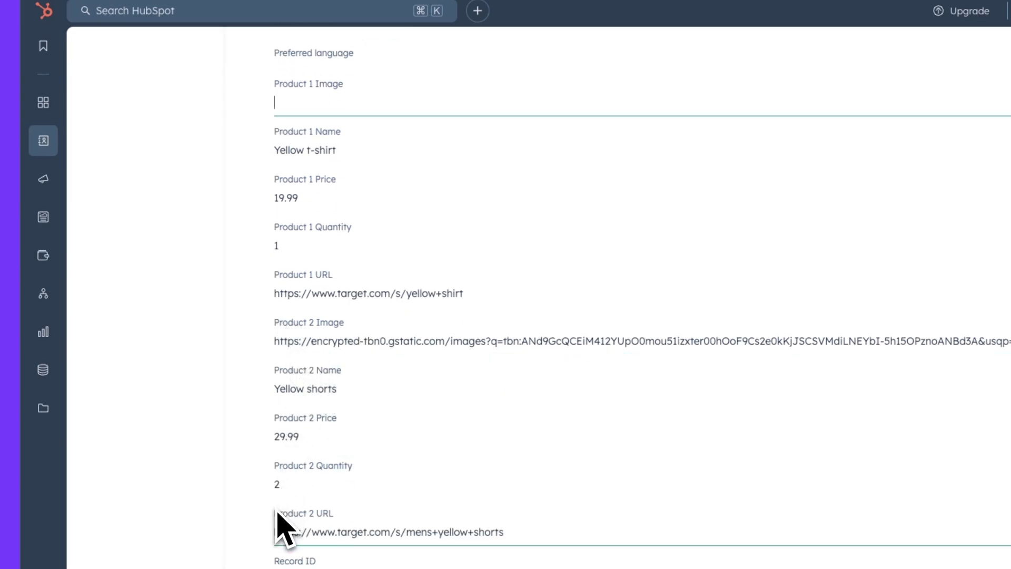
scroll(311, 459, "up", 4)
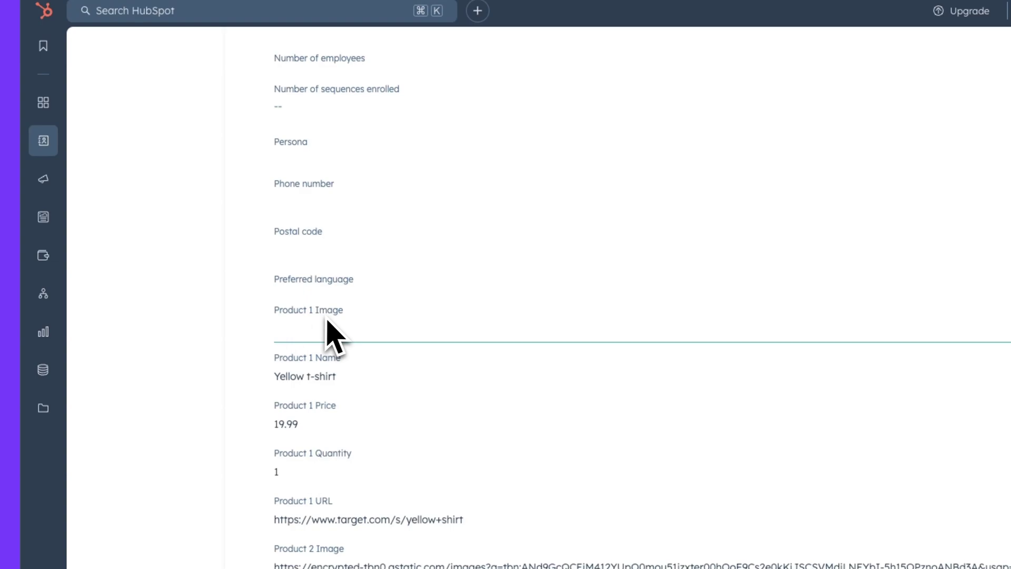
Select the Green t-shirt image URL in the article's example JSON, then return to the Property Editor
left_click(365, 32)
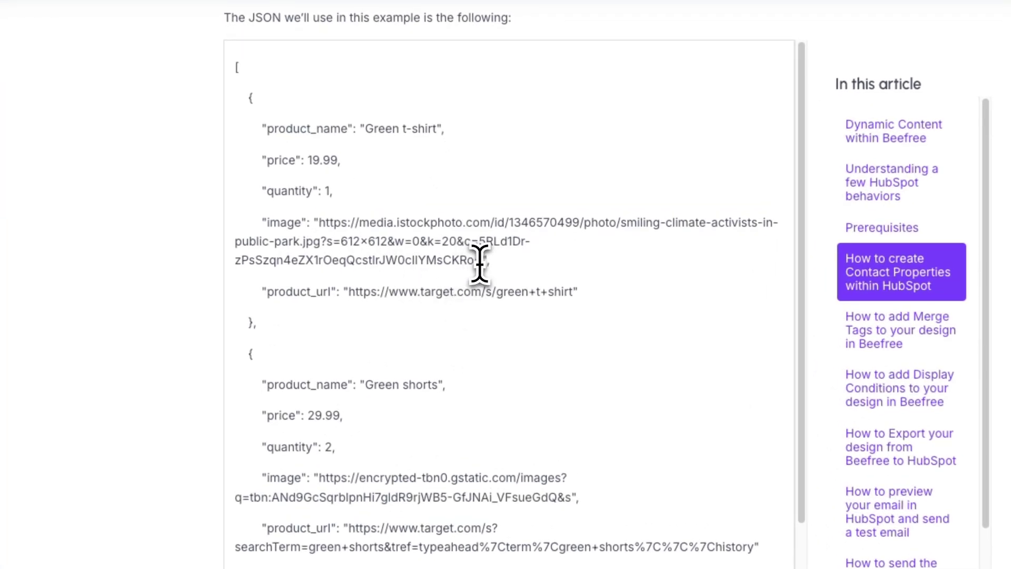
left_click_drag(480, 261, 320, 220)
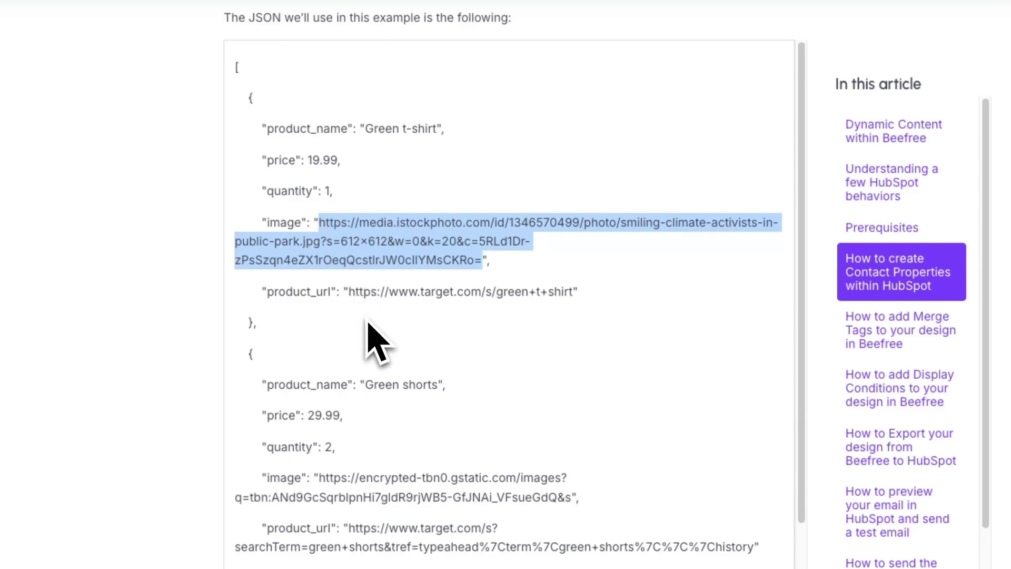
left_click(260, 32)
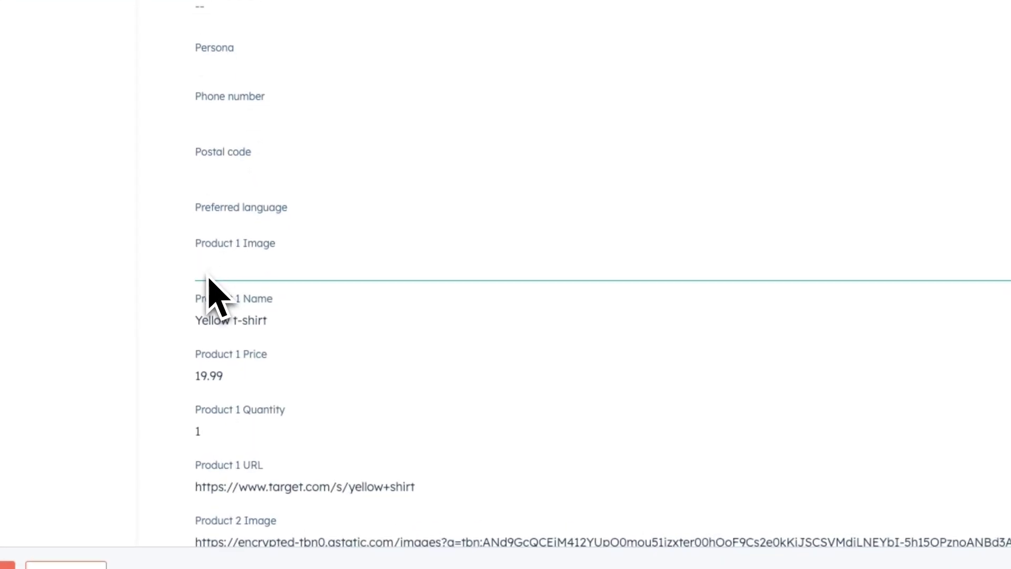
Paste an image URL into the contact's Product 1 Image property and scroll down the property list
type("https://encrypted-tbn0.gstatic.com/images?q=tbn:ANd9GcT3VM83dh9a-yuMH5-yu8jeQZK6-nHGAI2bKg&s=")
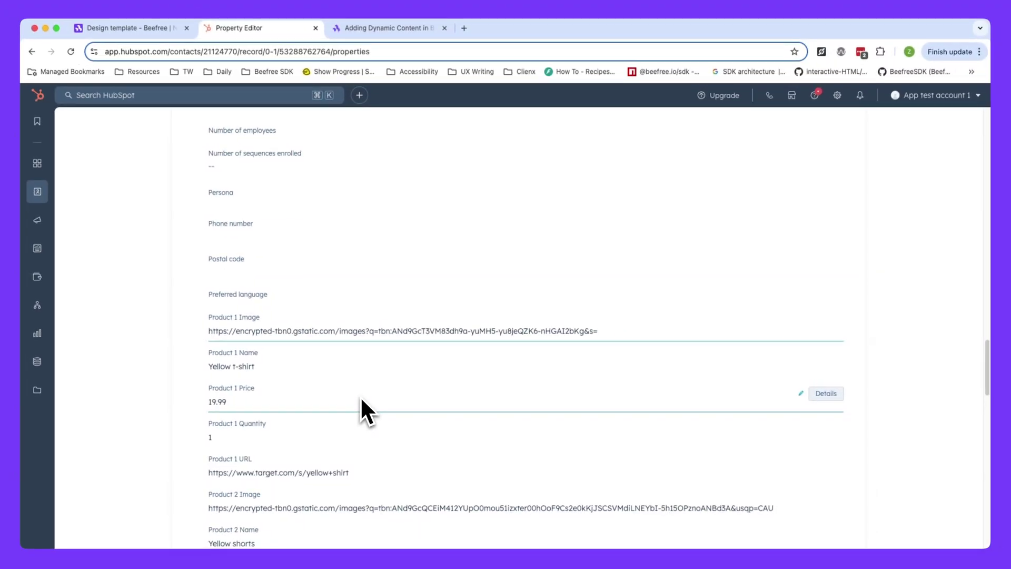
scroll(361, 400, "down", 1)
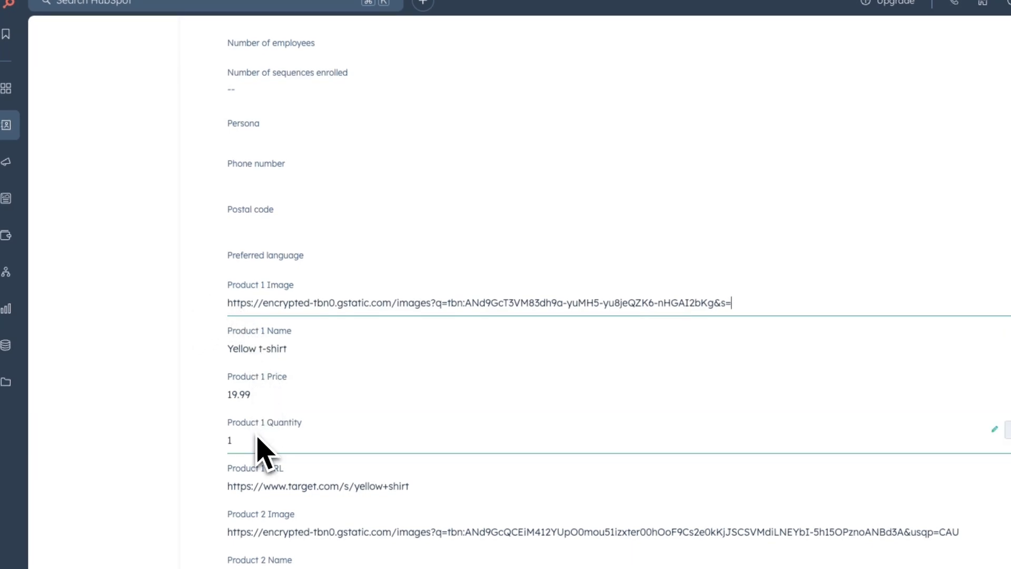
scroll(271, 440, "down", 2)
scroll(295, 539, "down", 1)
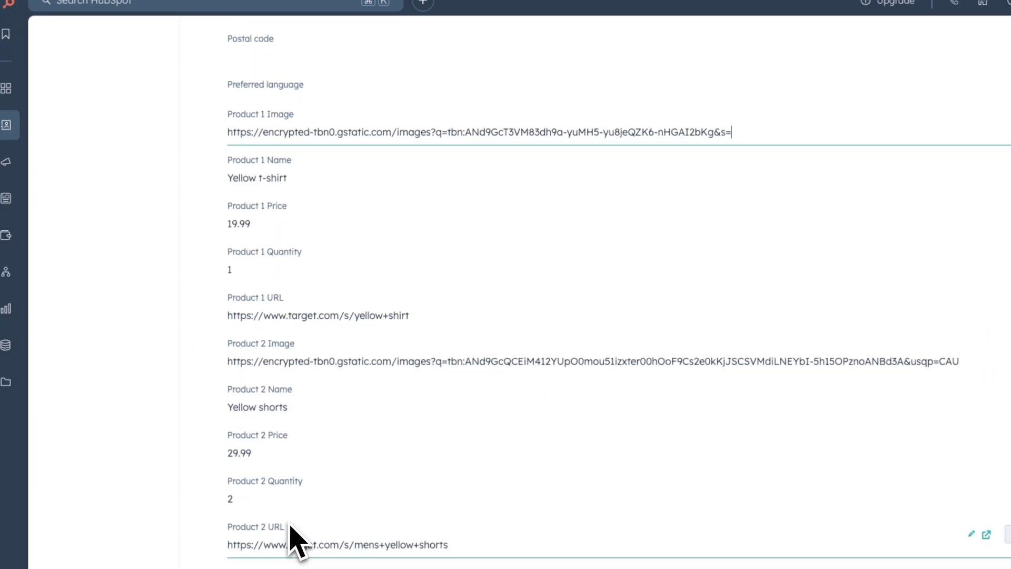
scroll(292, 525, "down", 1)
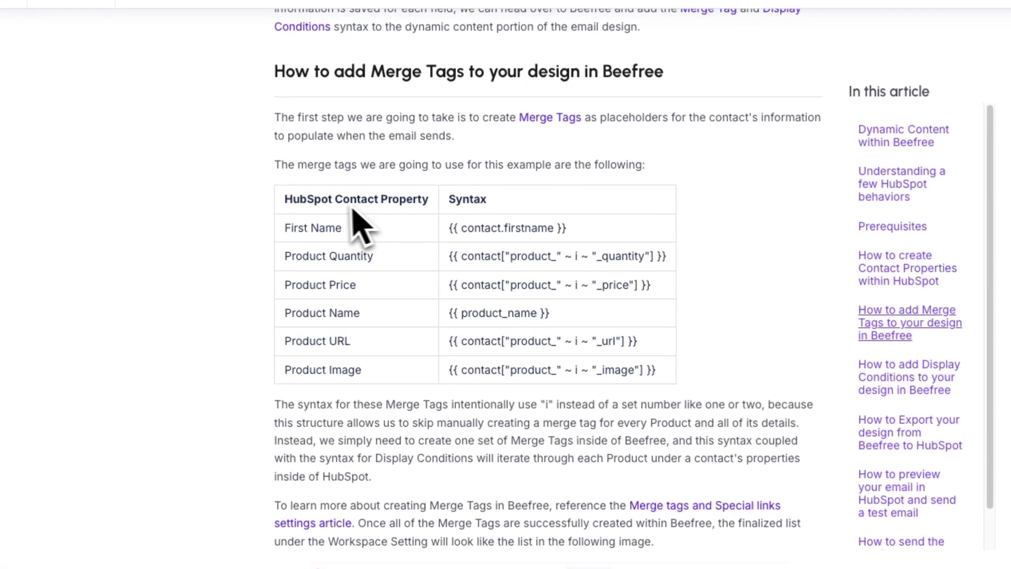
Select the help article's table mapping HubSpot contact properties to merge tag syntax
left_click_drag(358, 240, 666, 376)
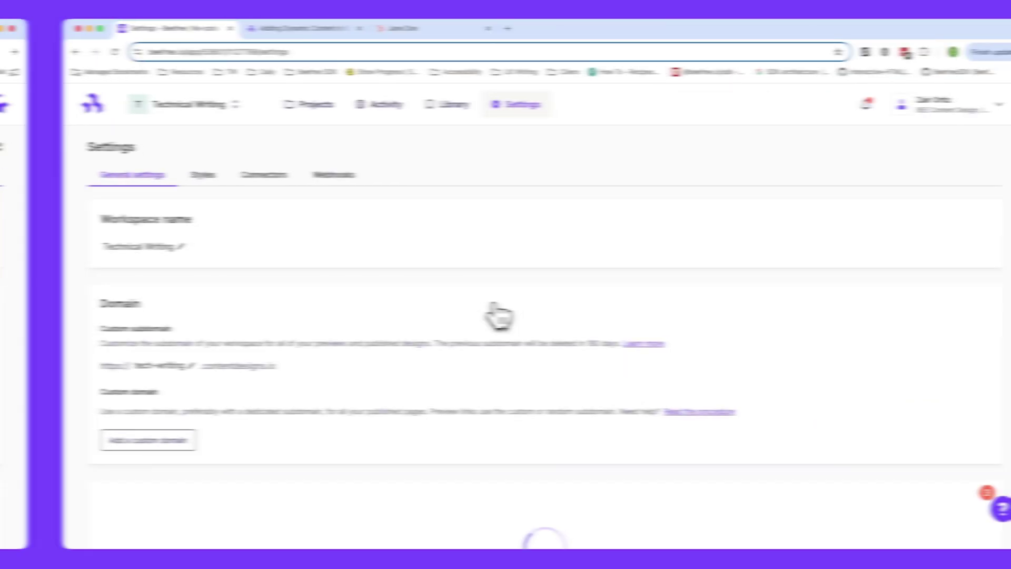
Create the HubSpot merge tag Product Name, syntax {{ product_name }}, with sample content T-Shirt
scroll(452, 316, "down", 5)
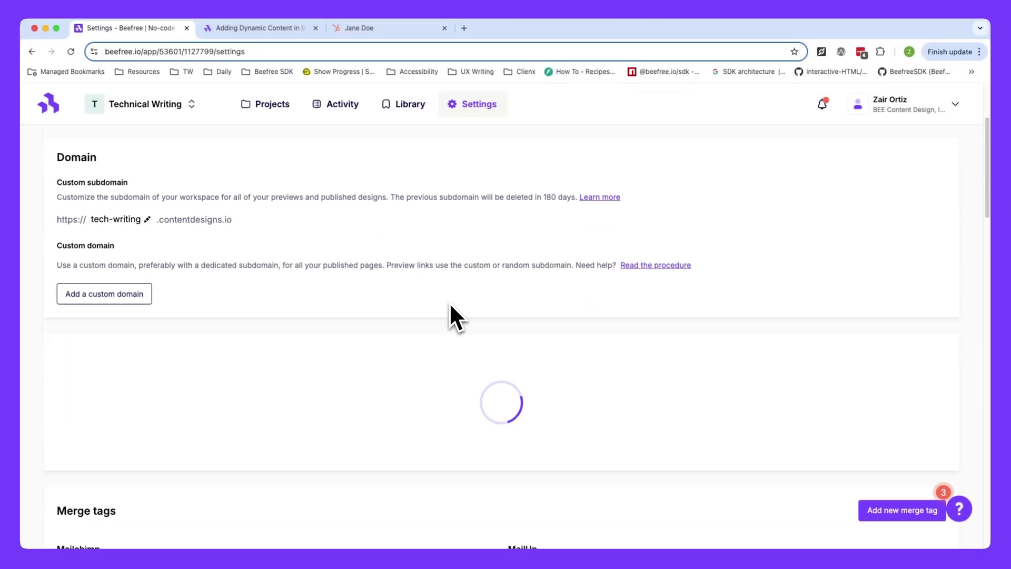
left_click_drag(54, 275, 119, 279)
left_click(119, 279)
scroll(242, 311, "down", 5)
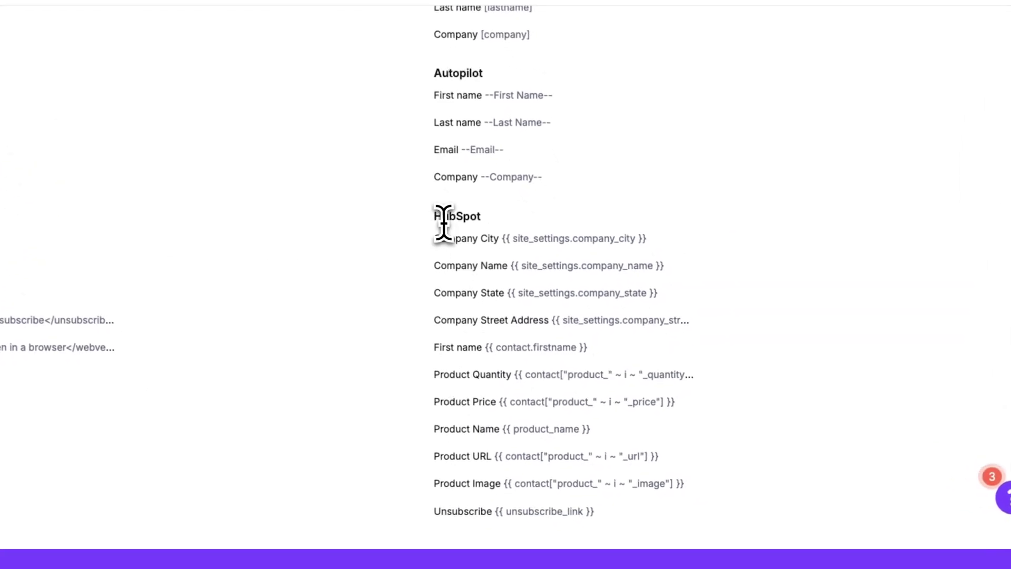
left_click_drag(432, 215, 480, 230)
scroll(481, 241, "up", 4)
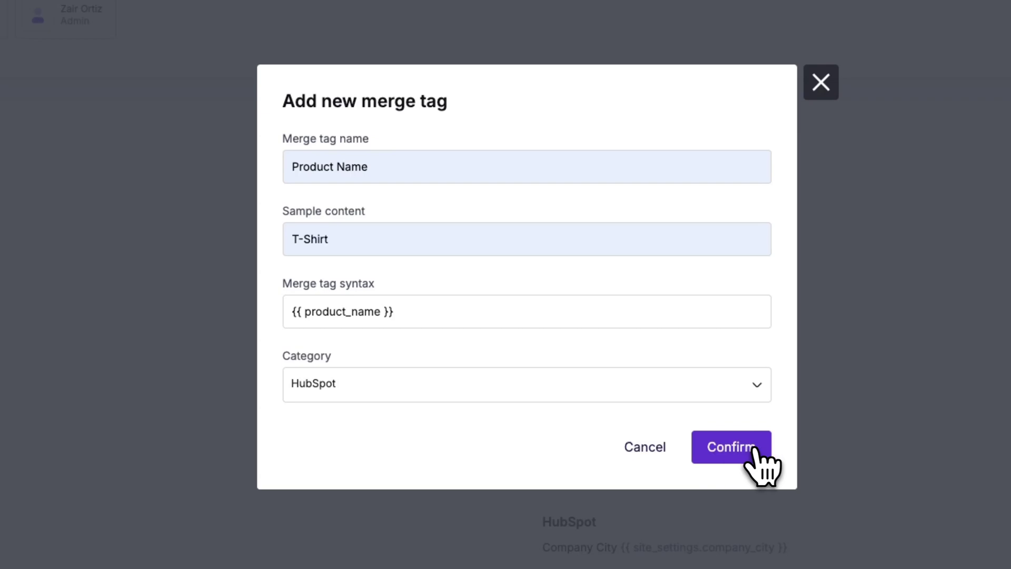
left_click(758, 449)
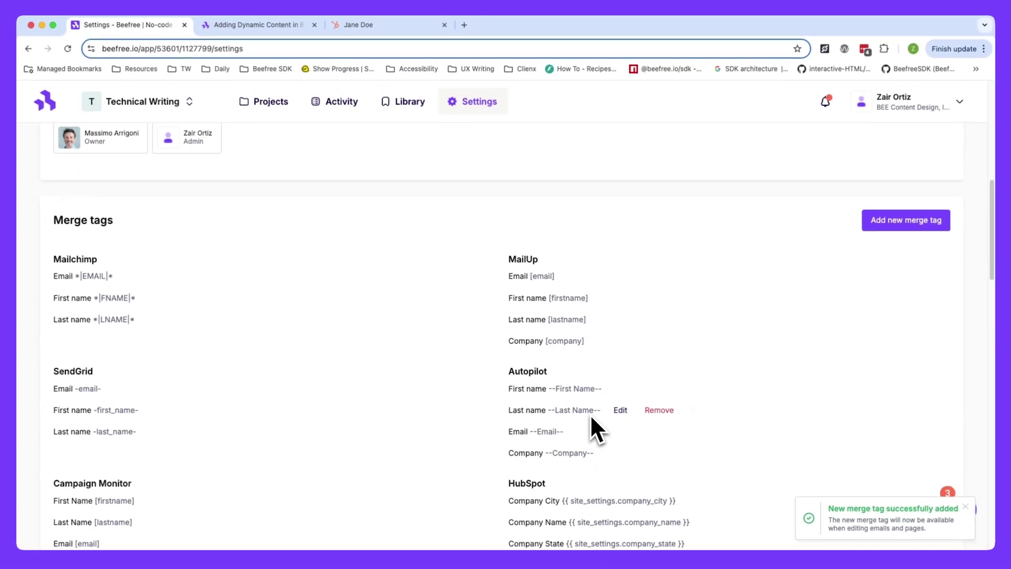
Replace the Home Candle title with the HubSpot Product Name merge tag, previewing as Socks
scroll(586, 412, "down", 5)
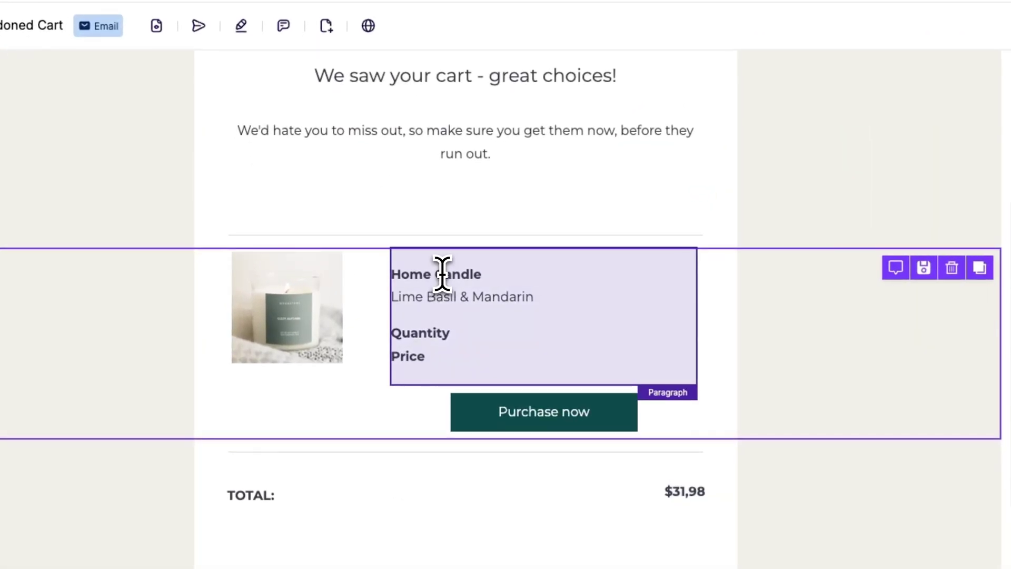
left_click(443, 273)
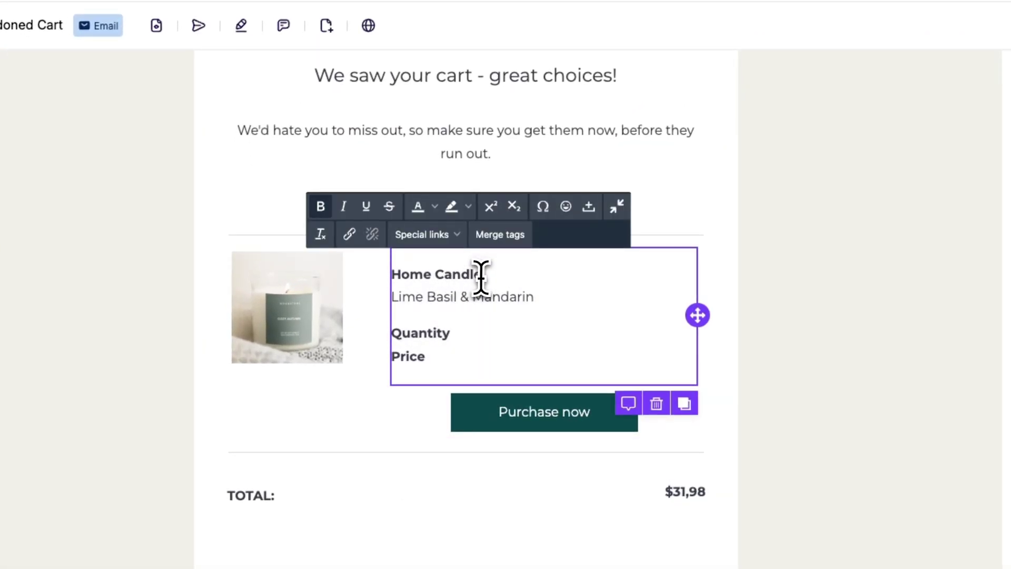
left_click_drag(481, 275, 396, 275)
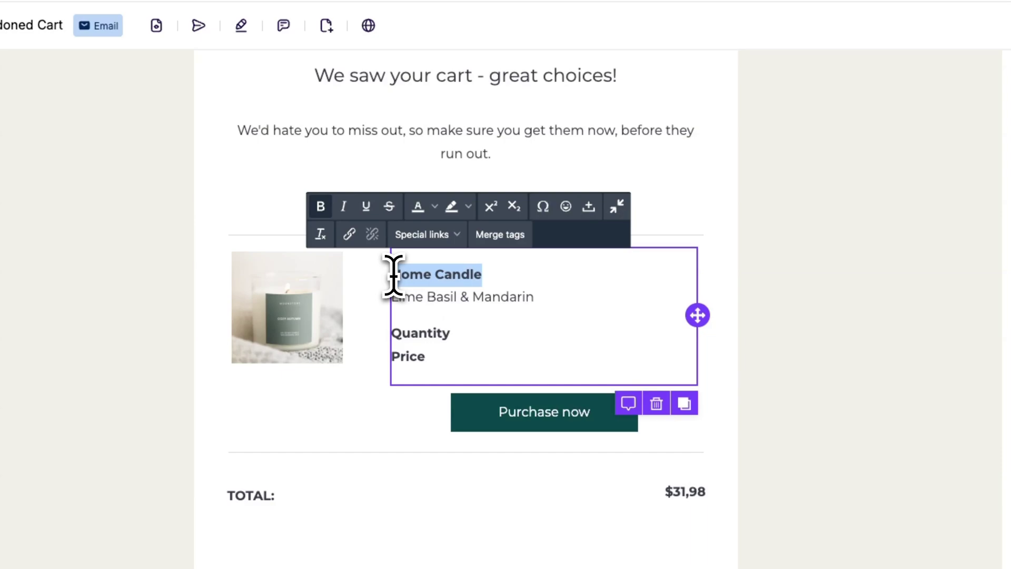
key("BackSpace")
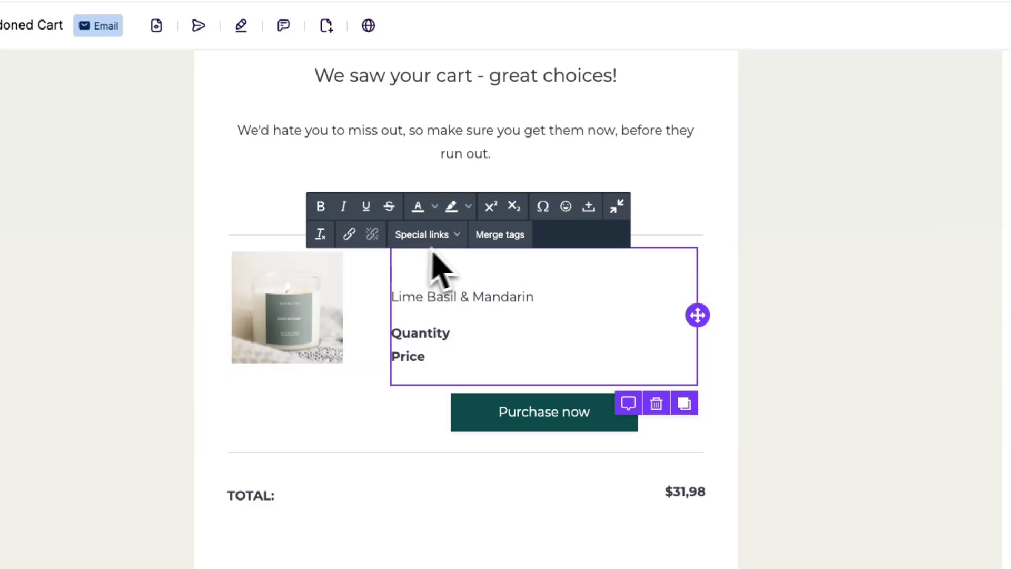
left_click(507, 241)
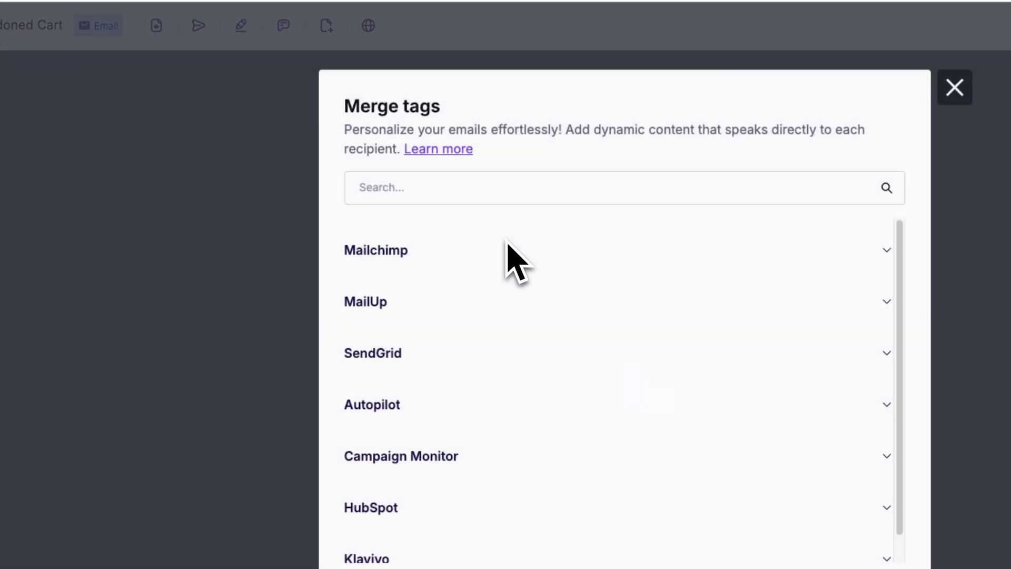
scroll(505, 327, "down", 1)
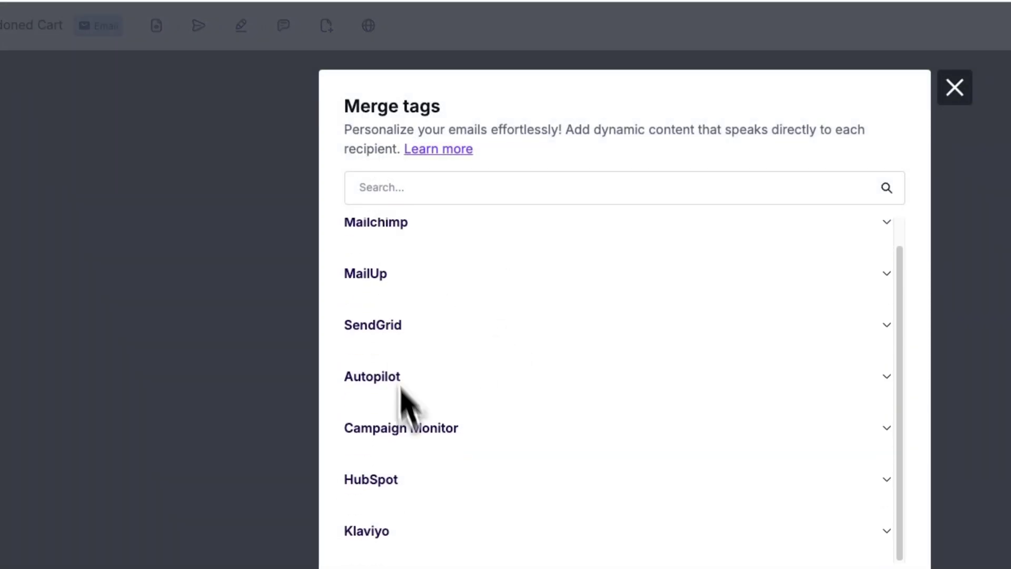
left_click(392, 479)
scroll(495, 463, "down", 3)
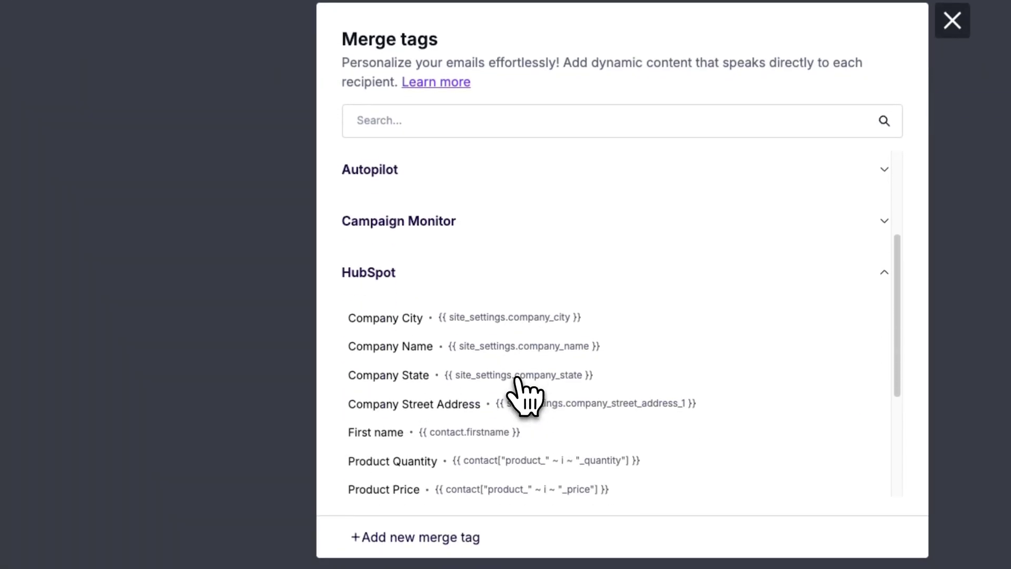
scroll(516, 390, "down", 3)
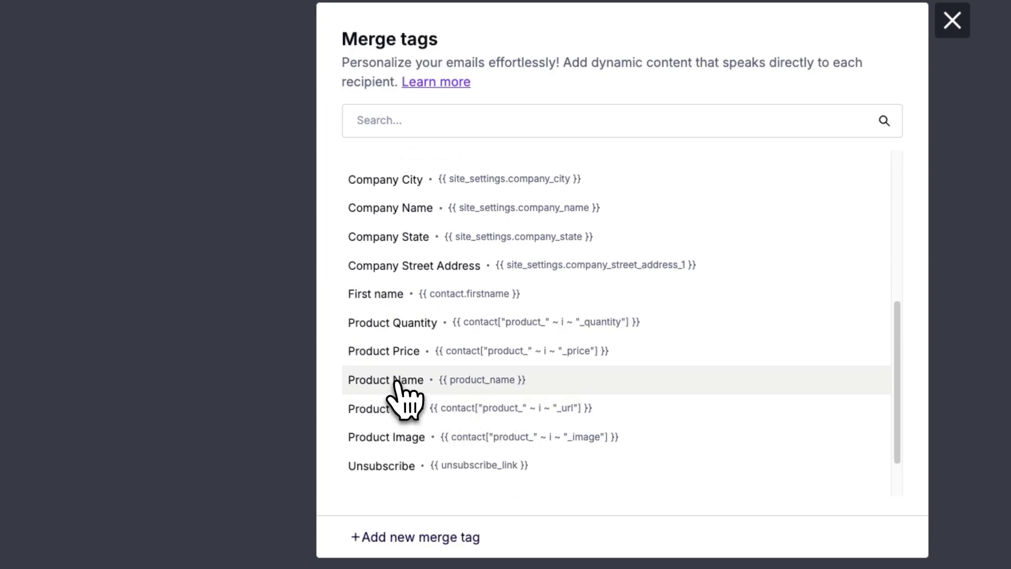
left_click(405, 394)
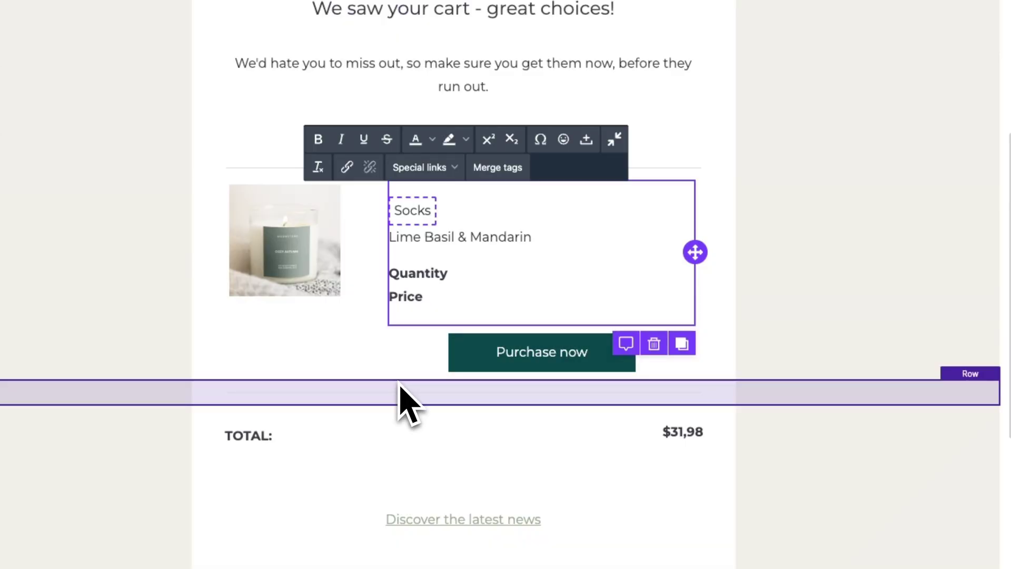
Delete the Lime Basil & Mandarin subtitle line from the product text
double_click(462, 238)
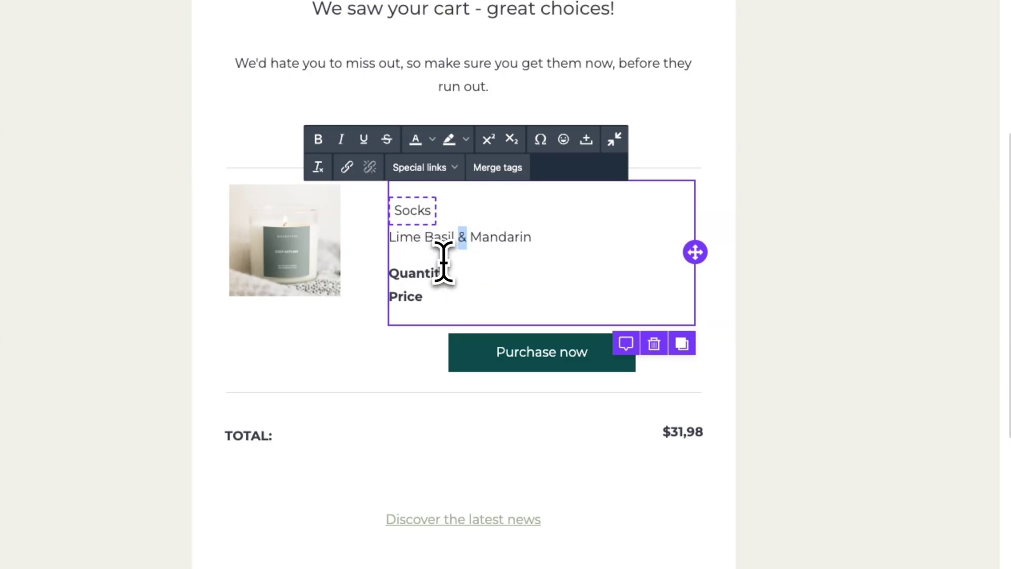
left_click(457, 238)
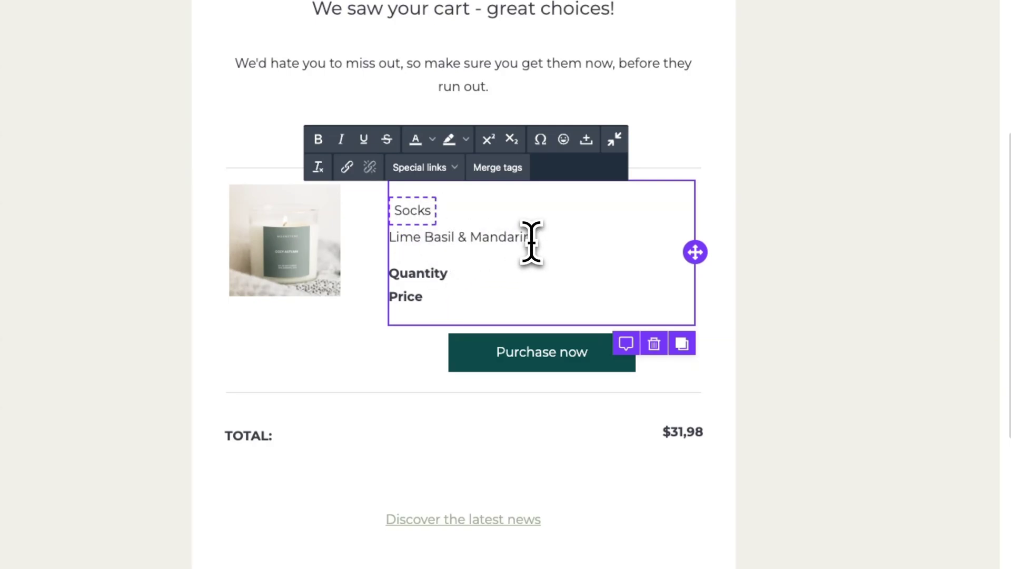
left_click_drag(531, 238, 393, 240)
key("BackSpace")
key("BackSpace")
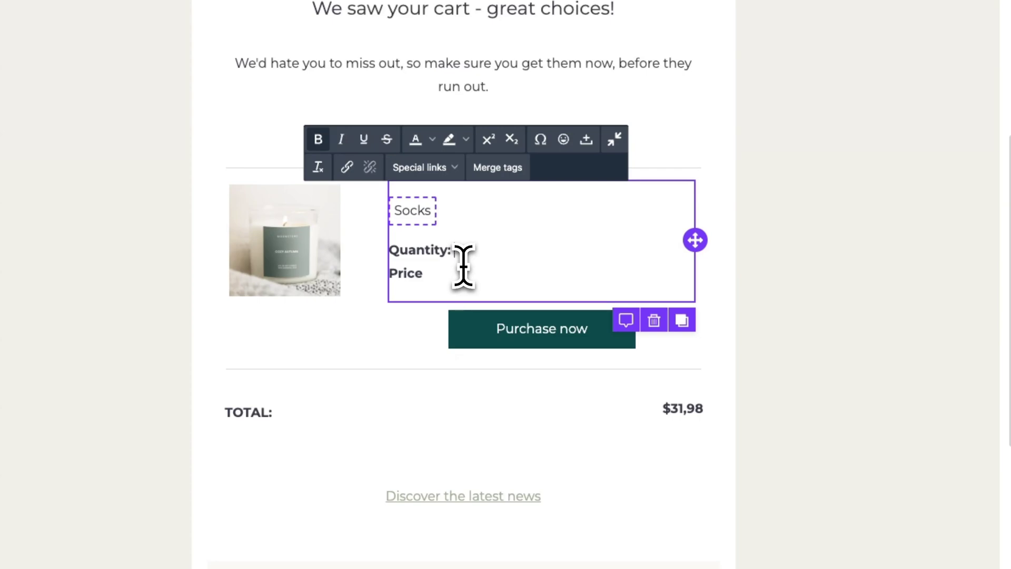
Insert the HubSpot Product Quantity merge tag after the Quantity: label
left_click(514, 169)
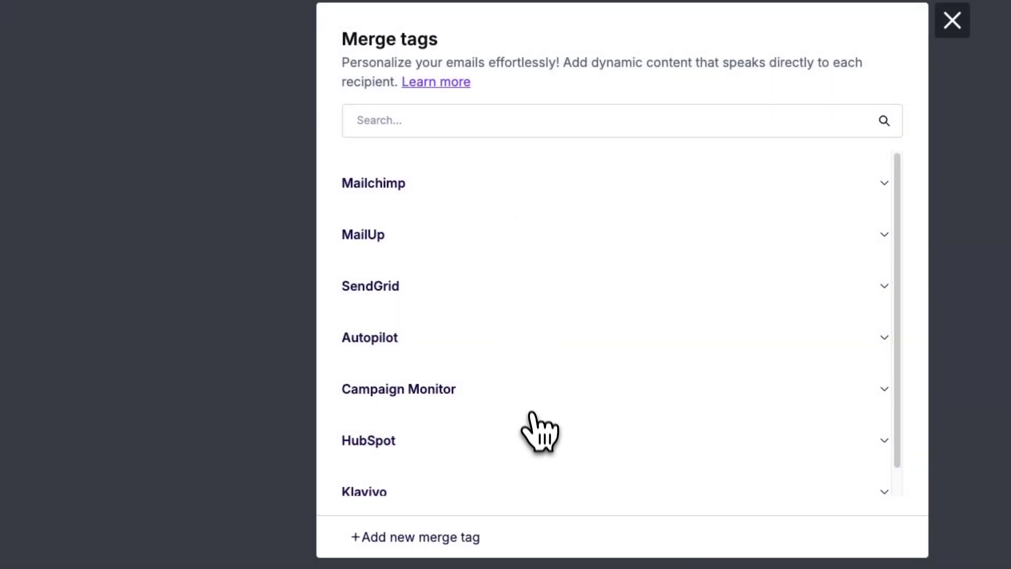
scroll(538, 434, "down", 1)
left_click(393, 415)
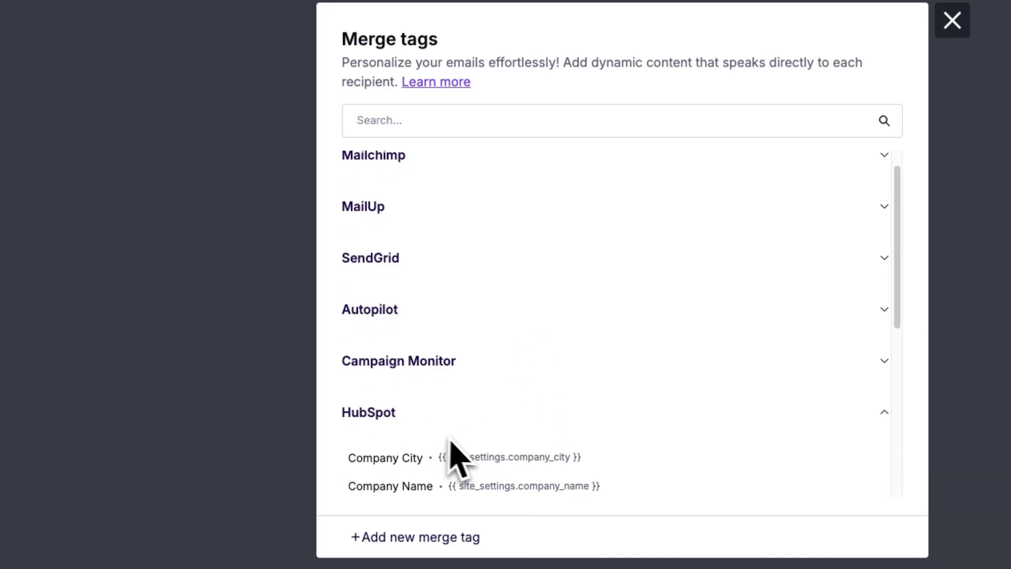
scroll(463, 453, "down", 5)
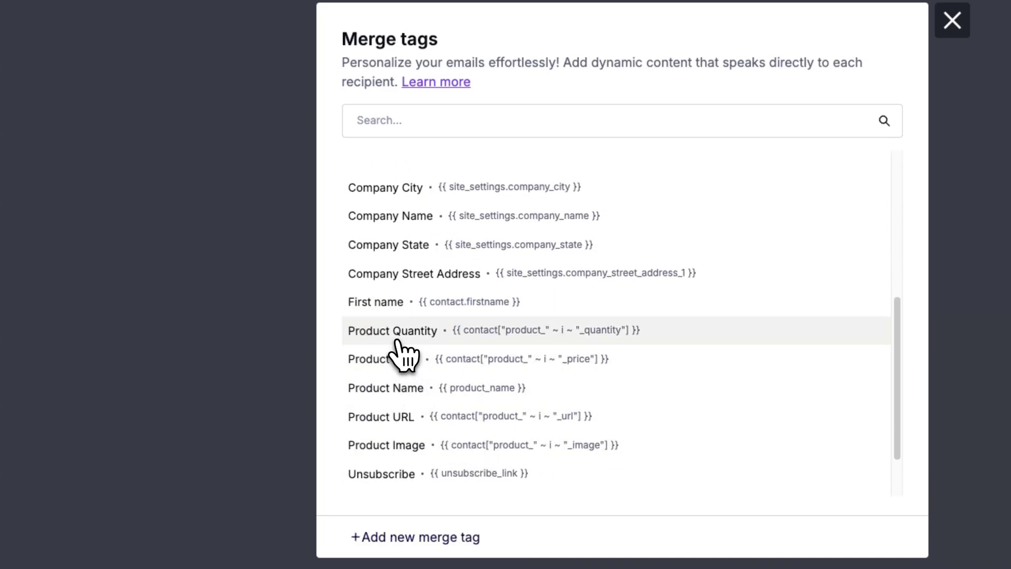
left_click(400, 336)
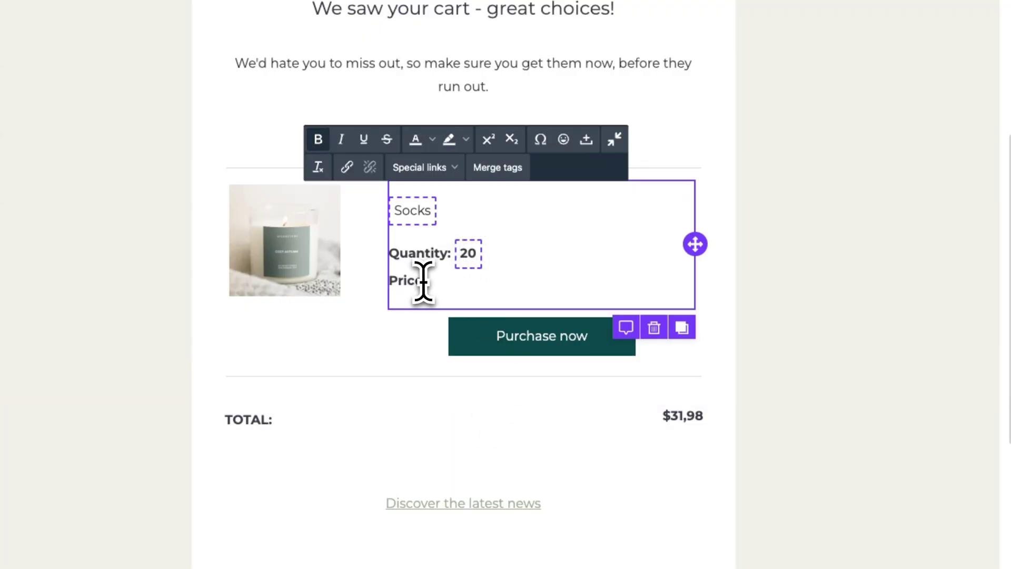
Insert the HubSpot Product Price merge tag after the Price: label, previewing $5
left_click(453, 296)
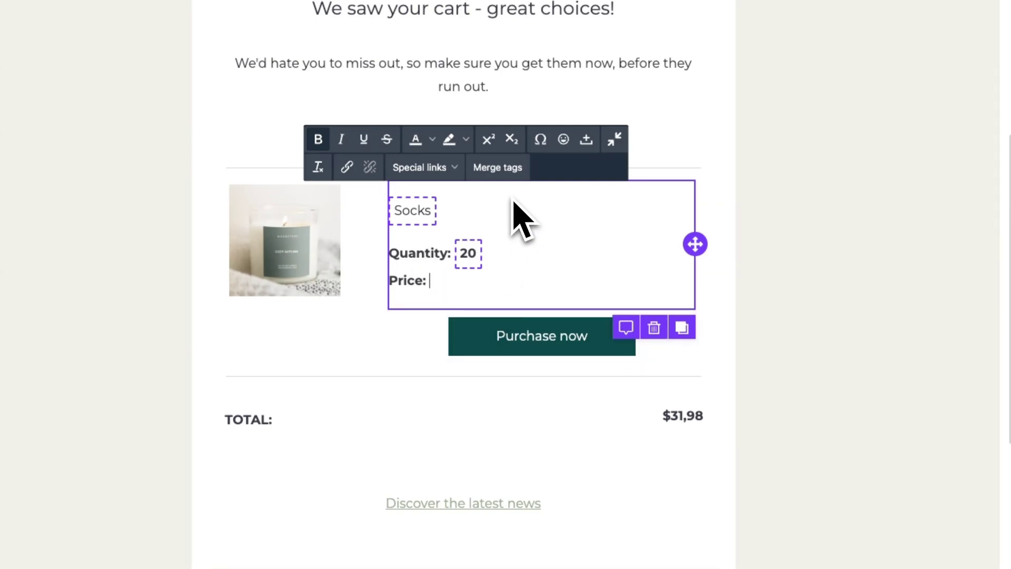
left_click(498, 168)
scroll(408, 471, "down", 1)
left_click(400, 416)
scroll(477, 440, "down", 5)
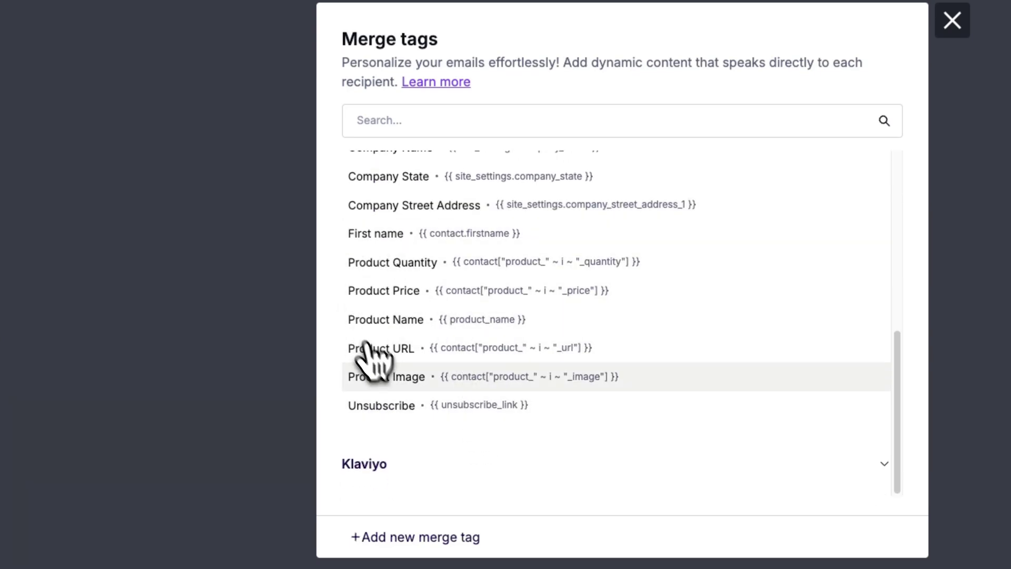
left_click(415, 291)
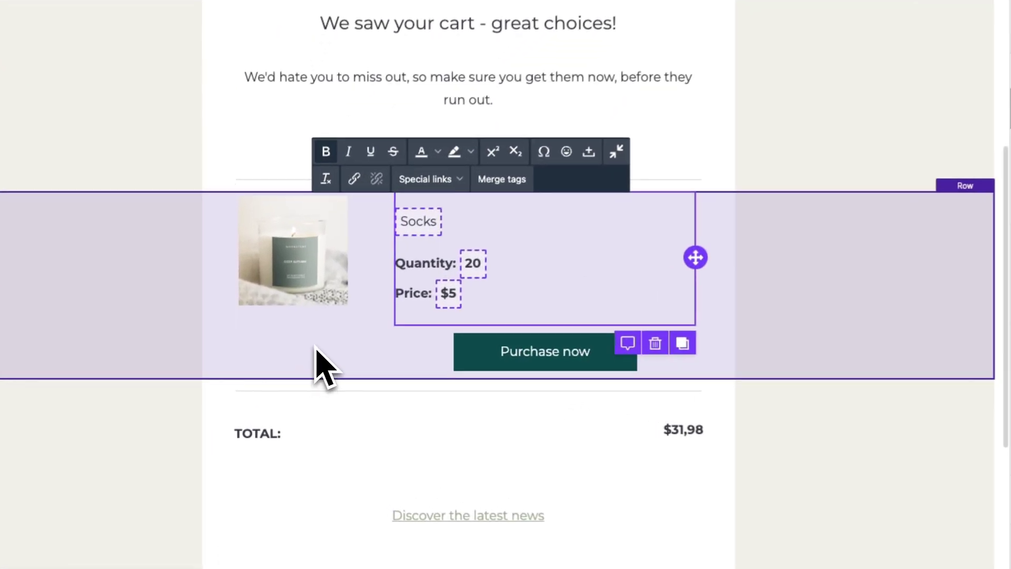
Turn on Dynamic image for the product picture and focus its Dynamic Url field
left_click(267, 313)
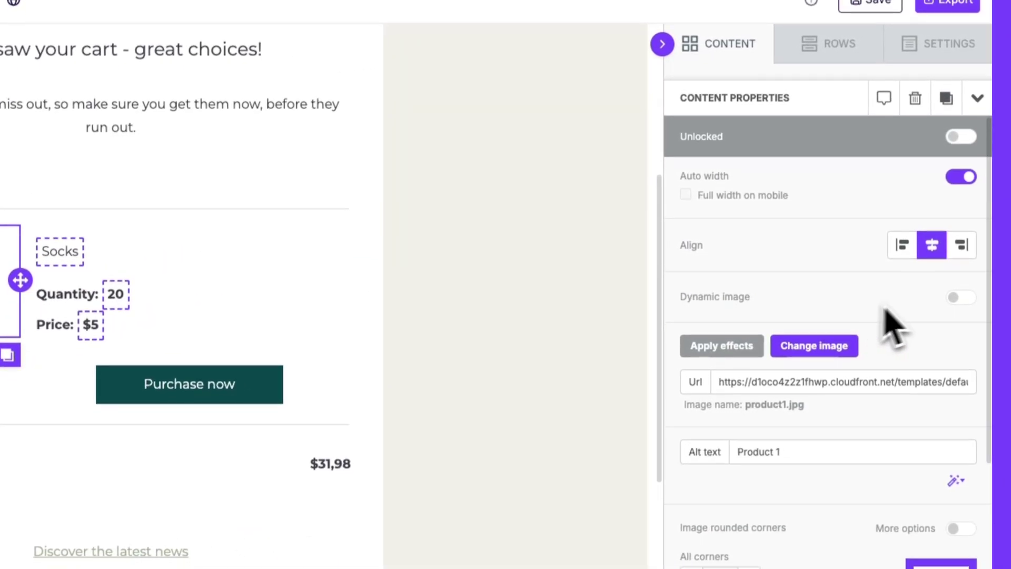
left_click(960, 297)
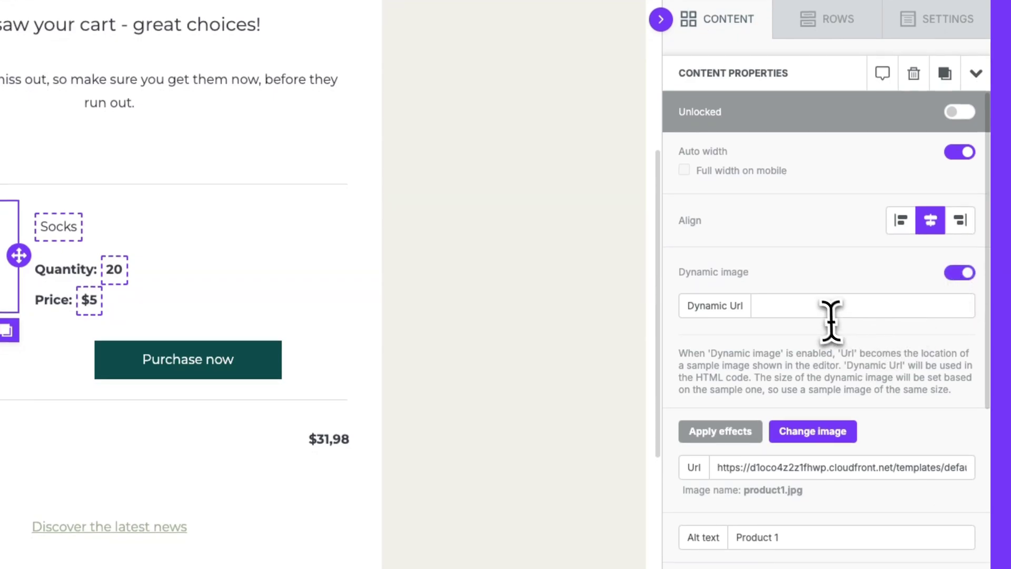
left_click(830, 308)
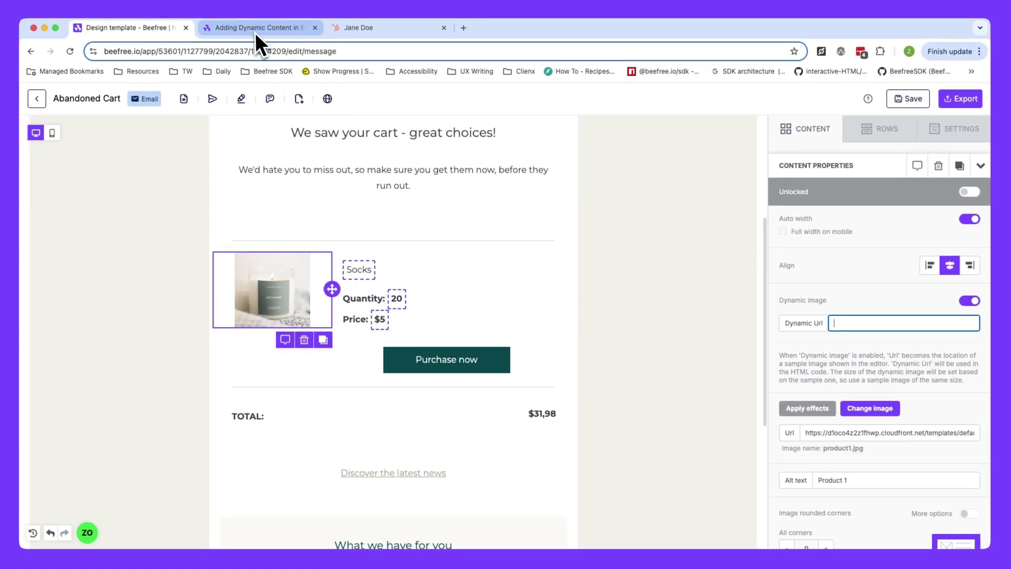
In the Adding Dynamic Content article, select the Product Image syntax {{ contact["product_" ~ i ~ "_image"] }}
left_click(255, 32)
scroll(484, 378, "down", 2)
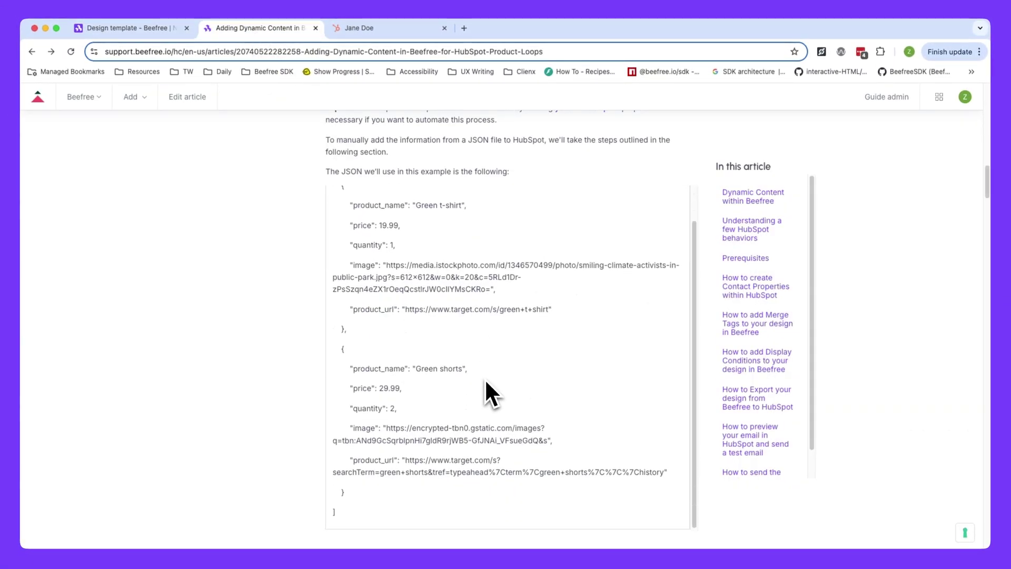
scroll(705, 482, "down", 1)
scroll(305, 408, "down", 15)
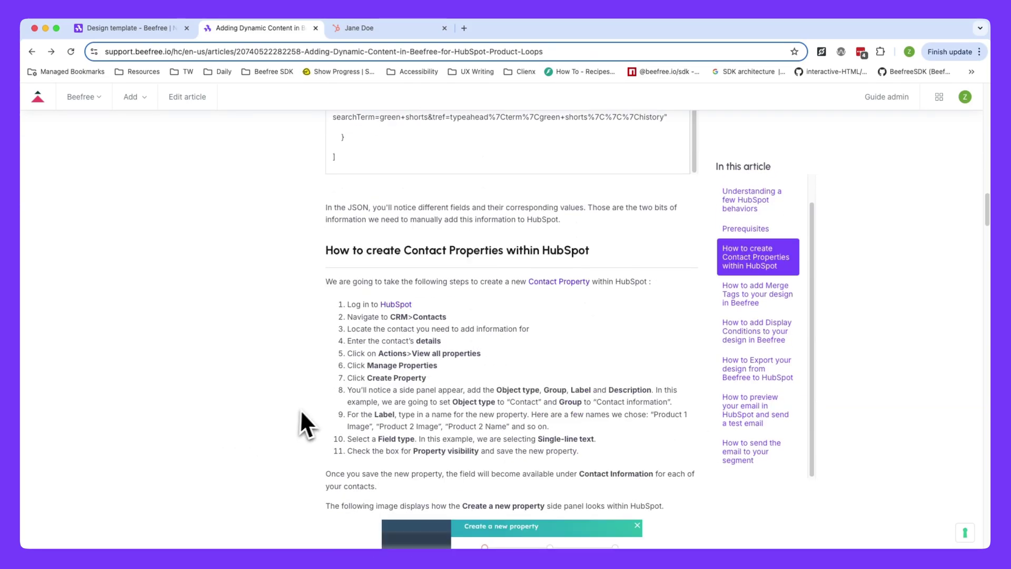
scroll(377, 409, "down", 15)
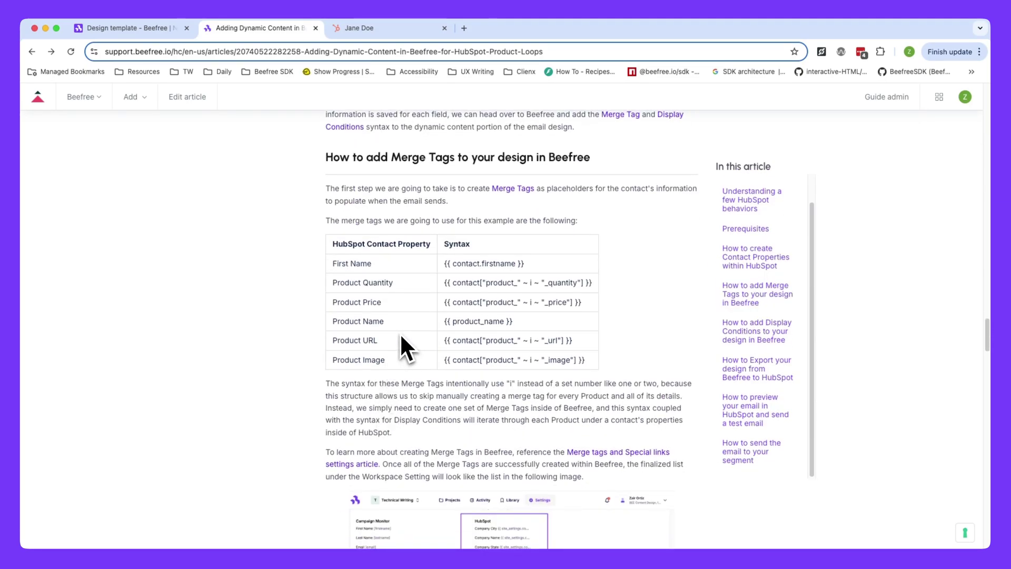
left_click_drag(340, 360, 374, 359)
left_click(375, 359)
left_click_drag(580, 360, 442, 361)
key("ctrl+c")
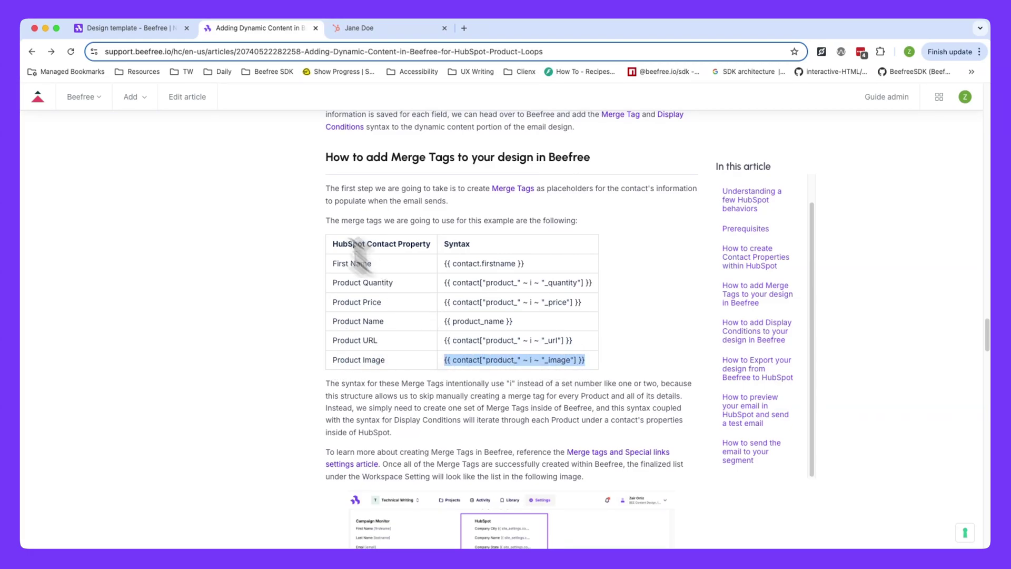
Paste the Product Image merge tag as the product picture's Dynamic Url
left_click(110, 34)
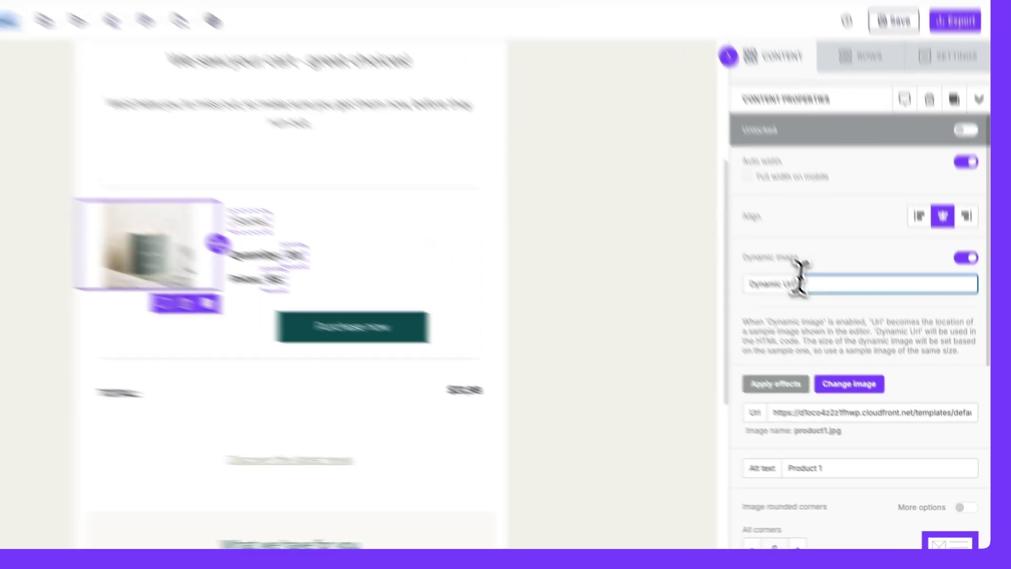
key("ctrl+v")
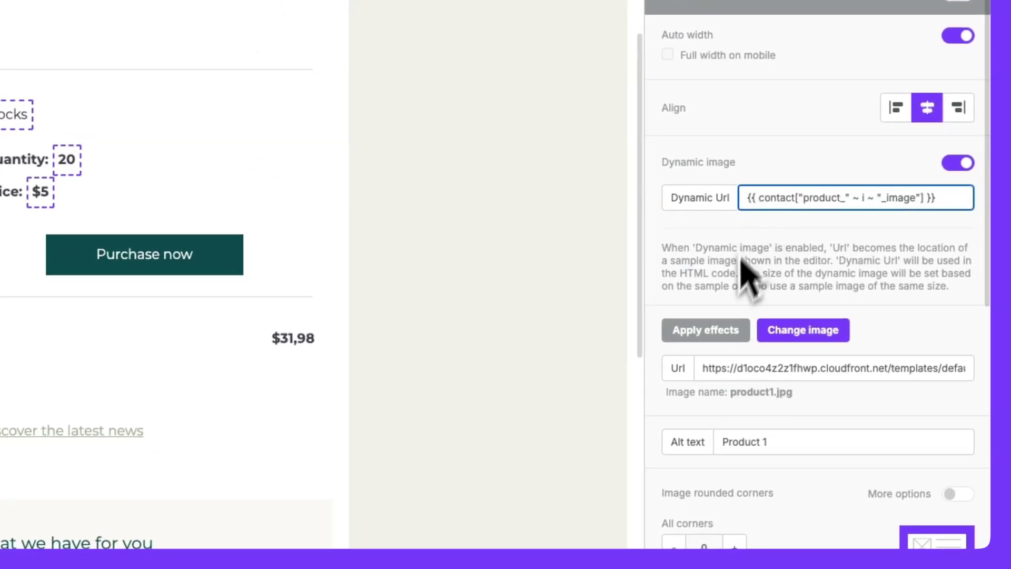
left_click(710, 261)
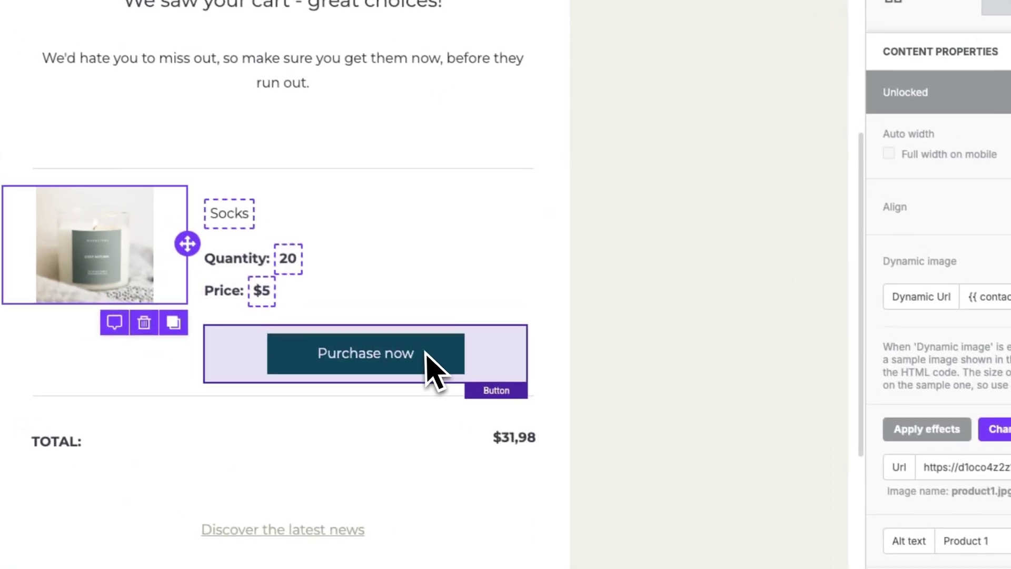
Focus the Purchase now button's Url field and select the article's Product URL syntax
left_click(206, 250)
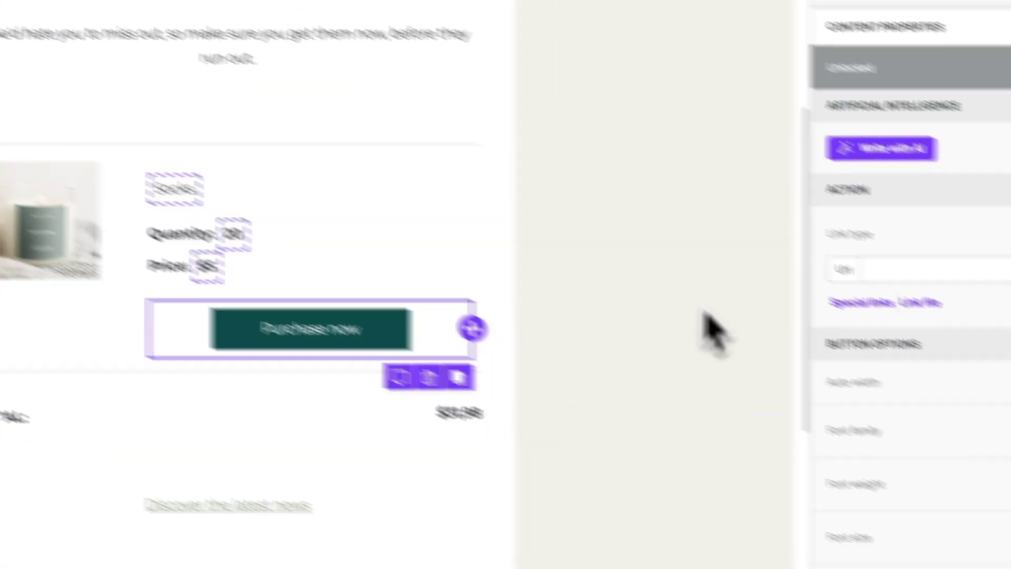
left_click(948, 297)
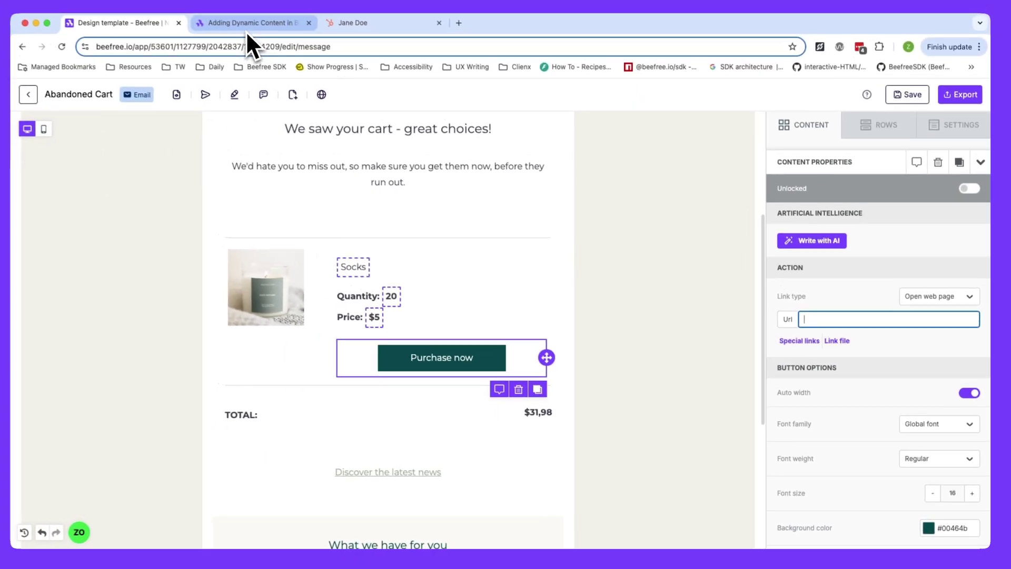
left_click(256, 29)
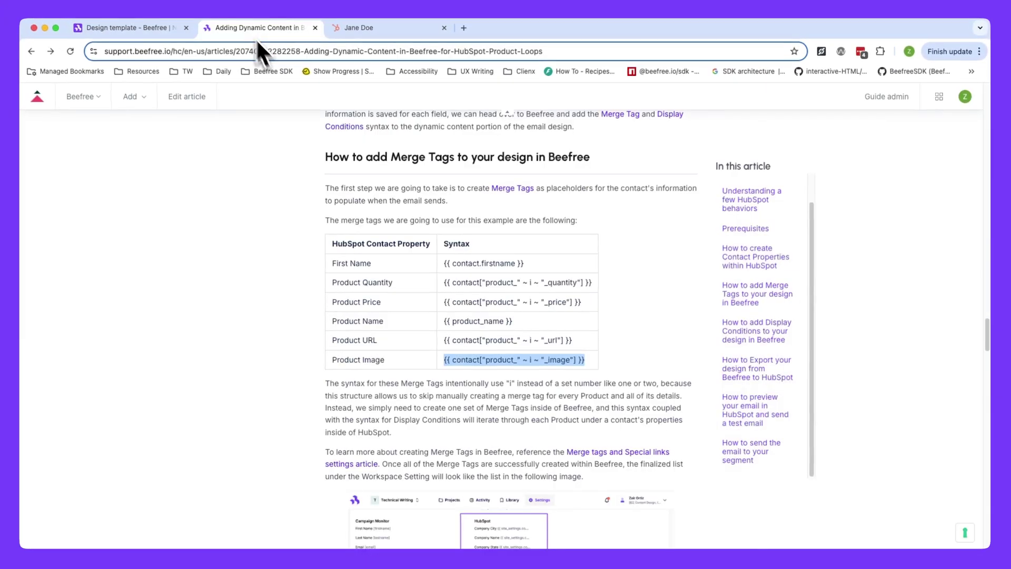
left_click(341, 342)
left_click_drag(572, 341, 468, 341)
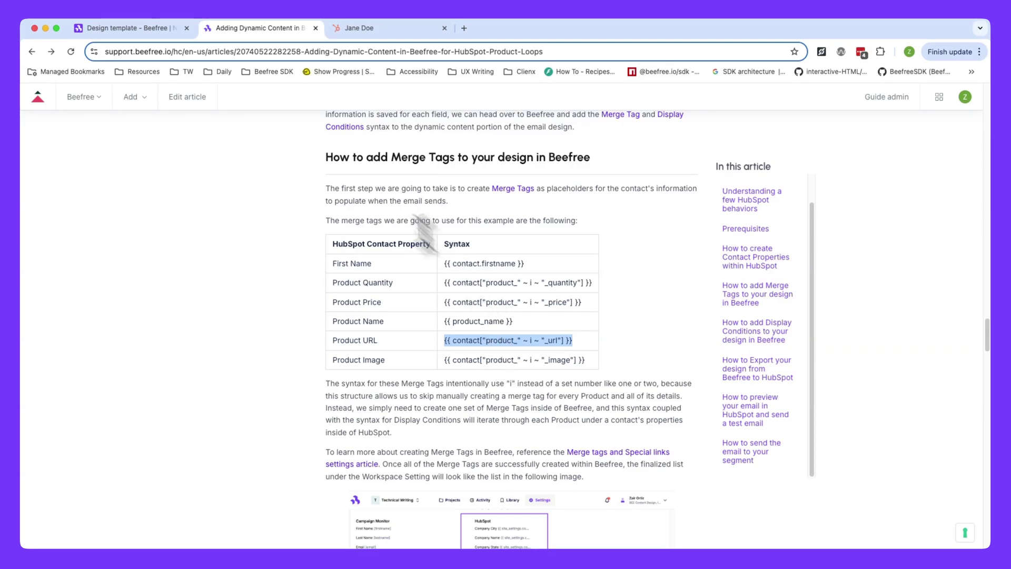
Link the Purchase now button to the Product URL merge tag, then select the product row
left_click(135, 31)
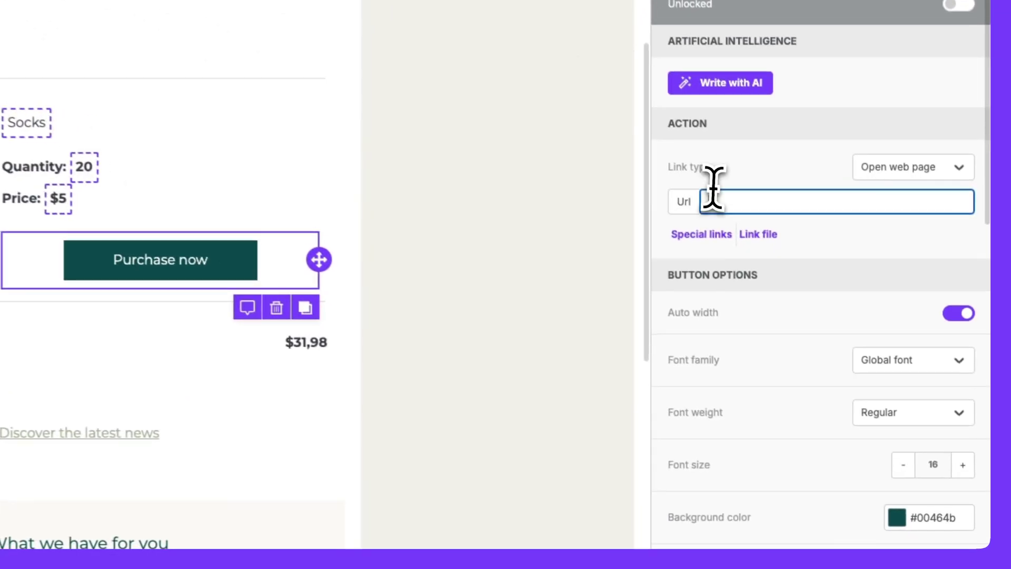
type("{{ contact[\"product_\" ~ i ~ \"_url\"] }}")
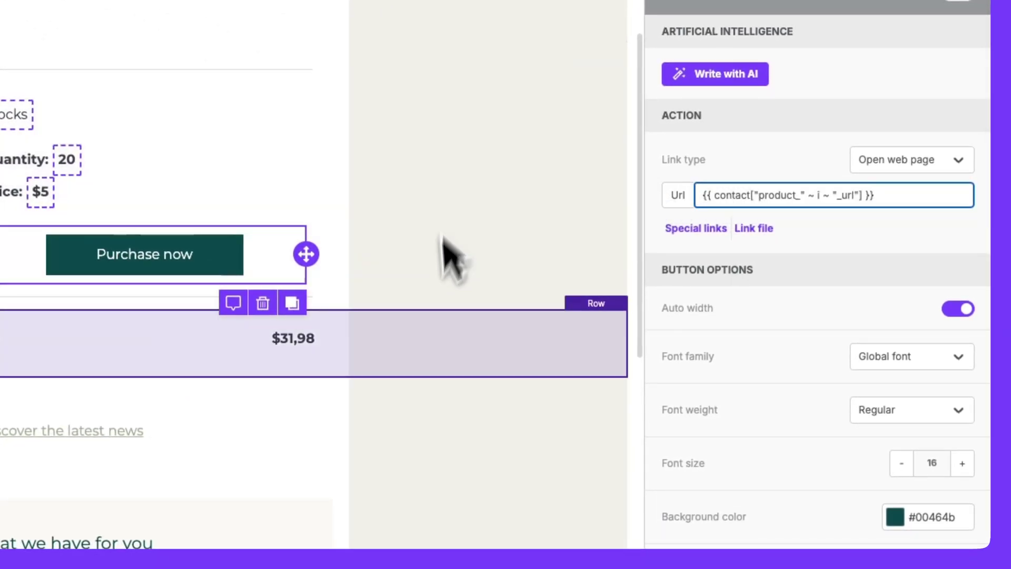
left_click(502, 180)
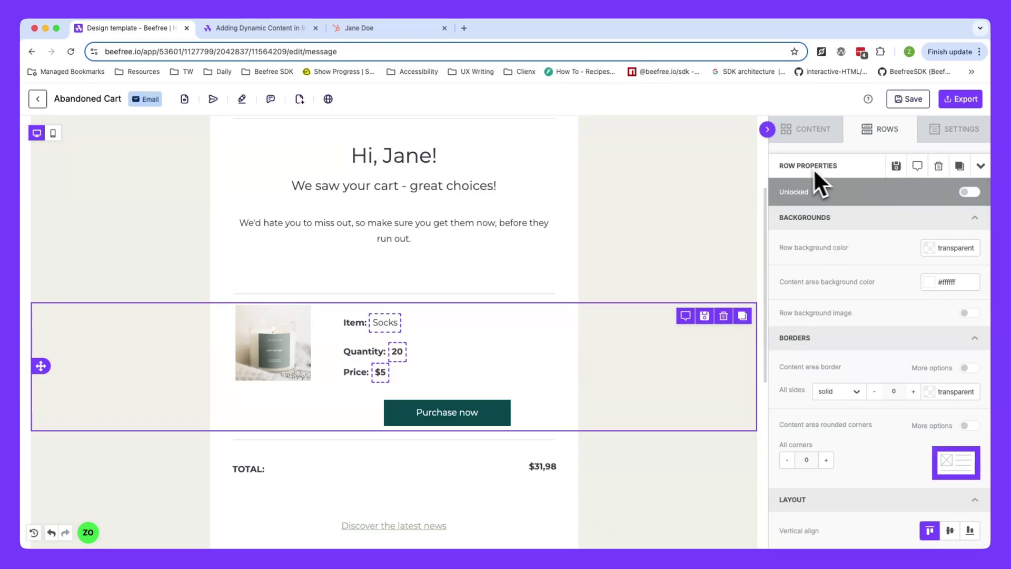
scroll(863, 295, "down", 10)
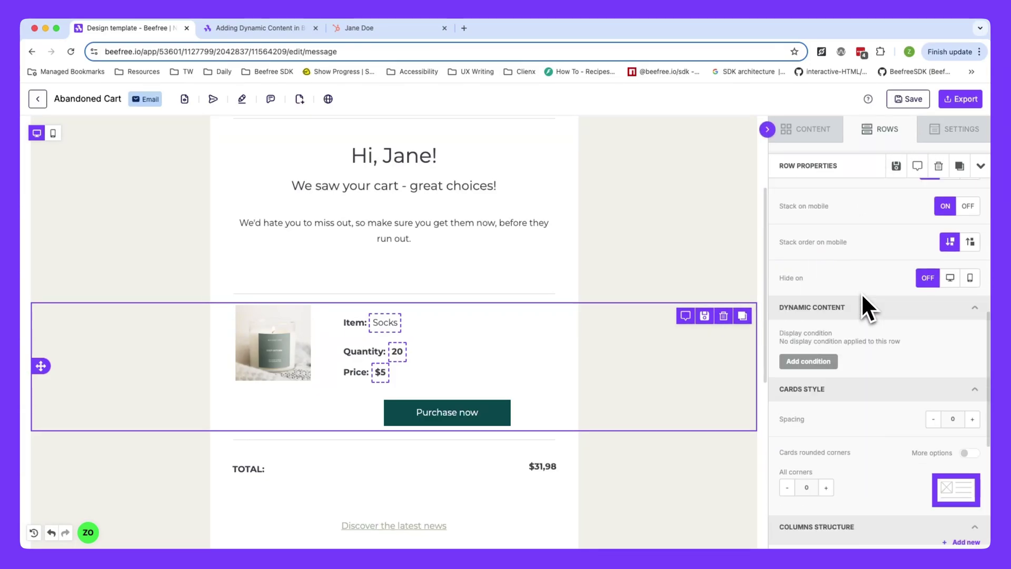
scroll(843, 263, "up", 1)
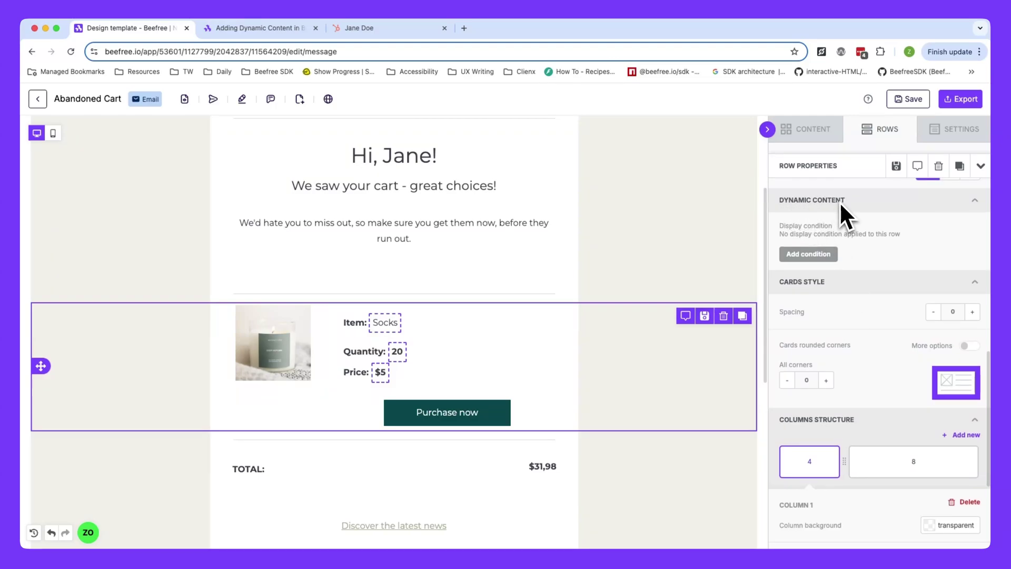
Add a row display condition 'Product loop for HubSpot email' described as looping through a contact's product information
left_click(815, 254)
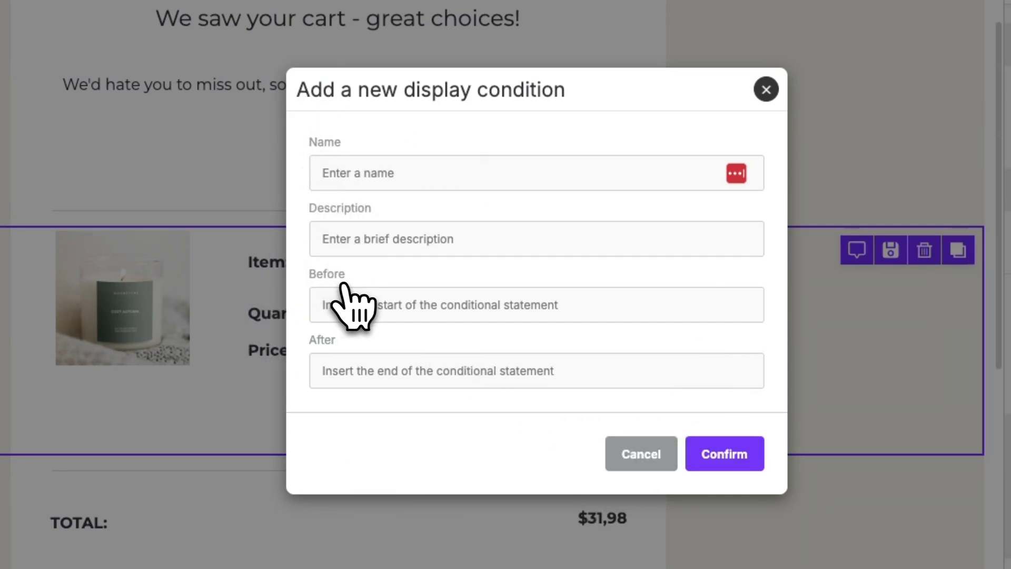
left_click(323, 167)
type("P")
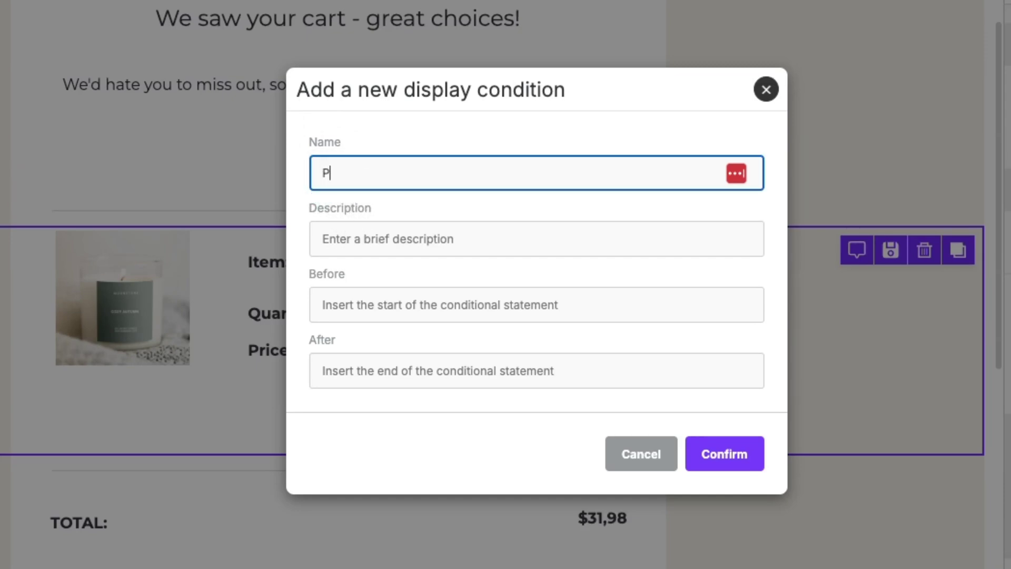
type("roduct Ioop for HubSpot ema")
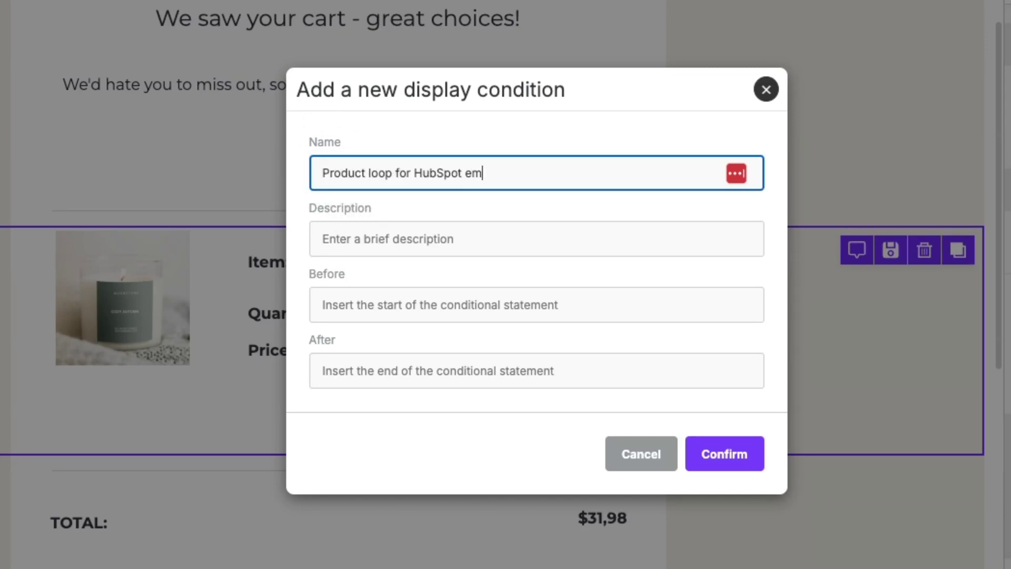
type("il")
left_click(332, 239)
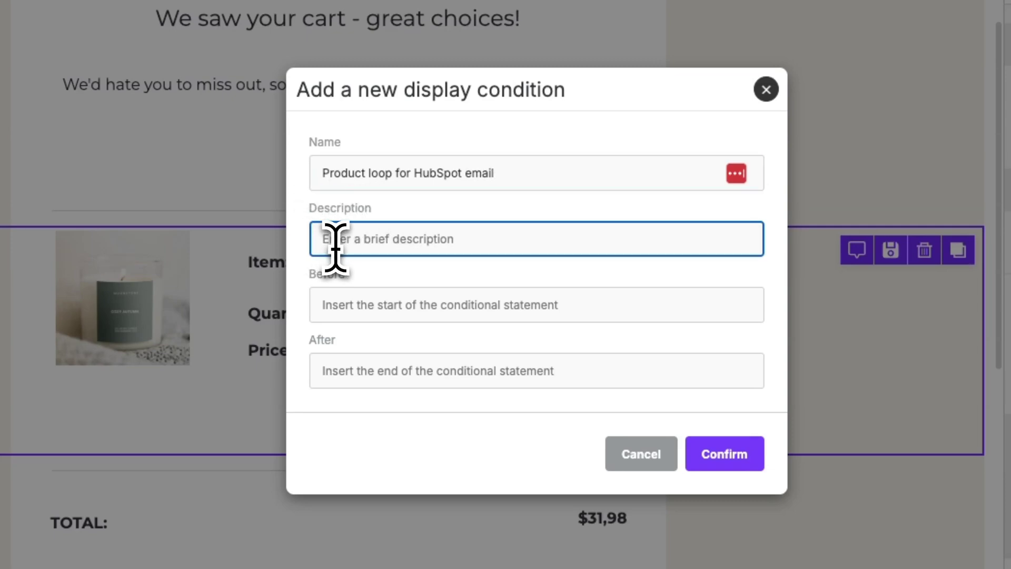
type("Loop through a contact")
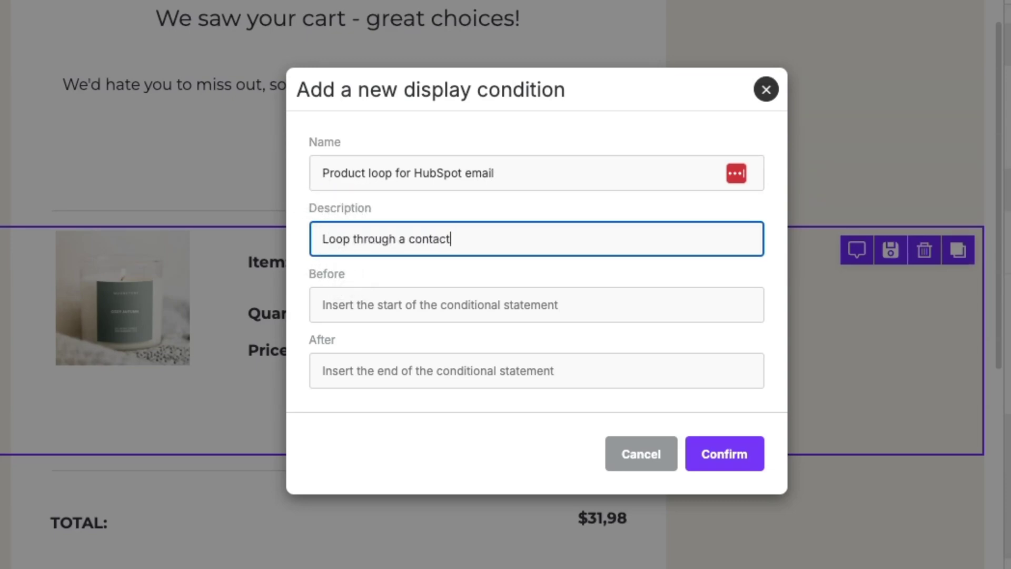
type("'s product information")
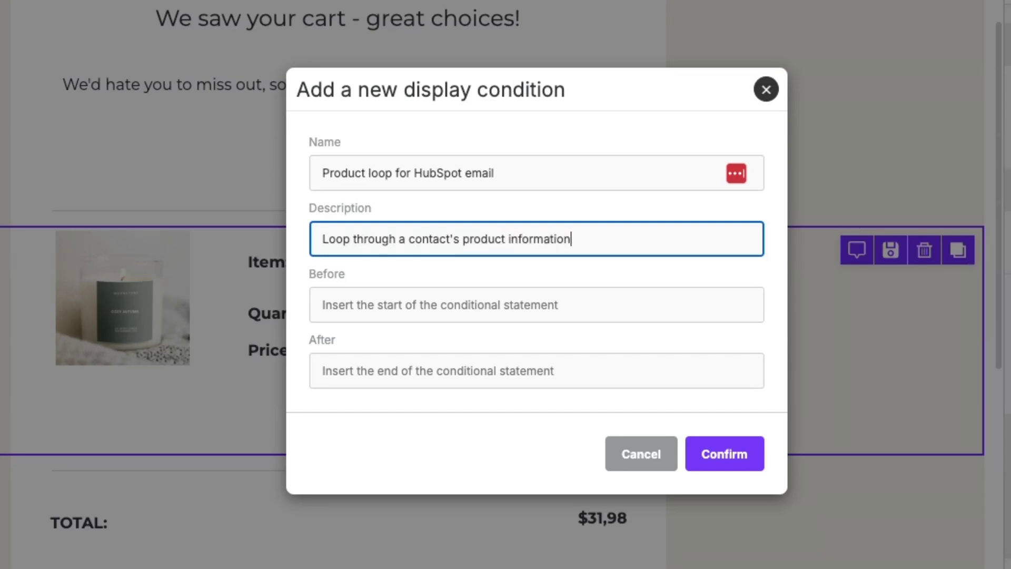
left_click(360, 303)
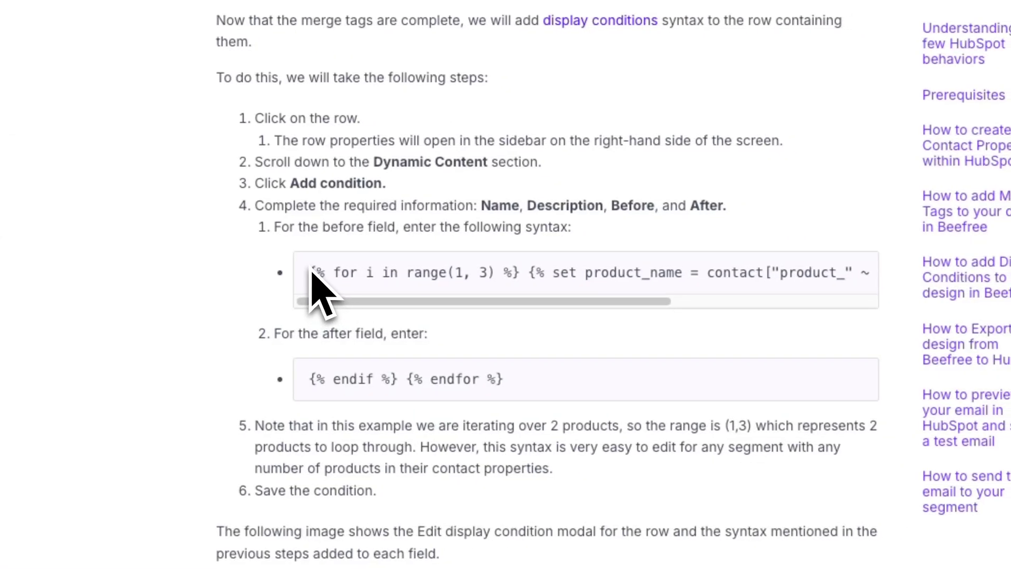
Paste the range(1, 3) for-loop syntax into Before and {% endif %} {% endfor %} into After
left_click_drag(311, 271, 867, 284)
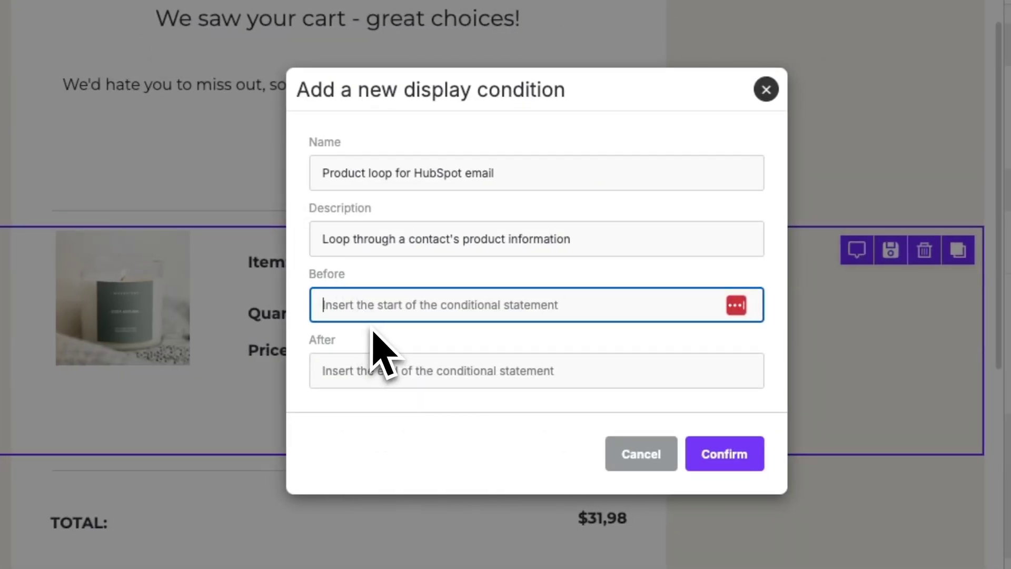
key("ctrl+v")
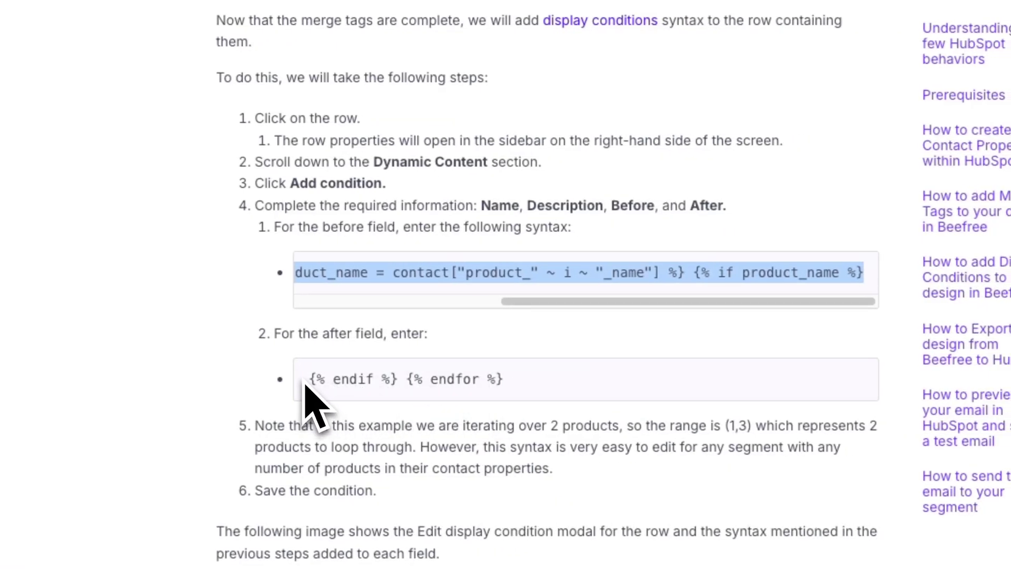
left_click(306, 383)
left_click_drag(309, 380, 506, 381)
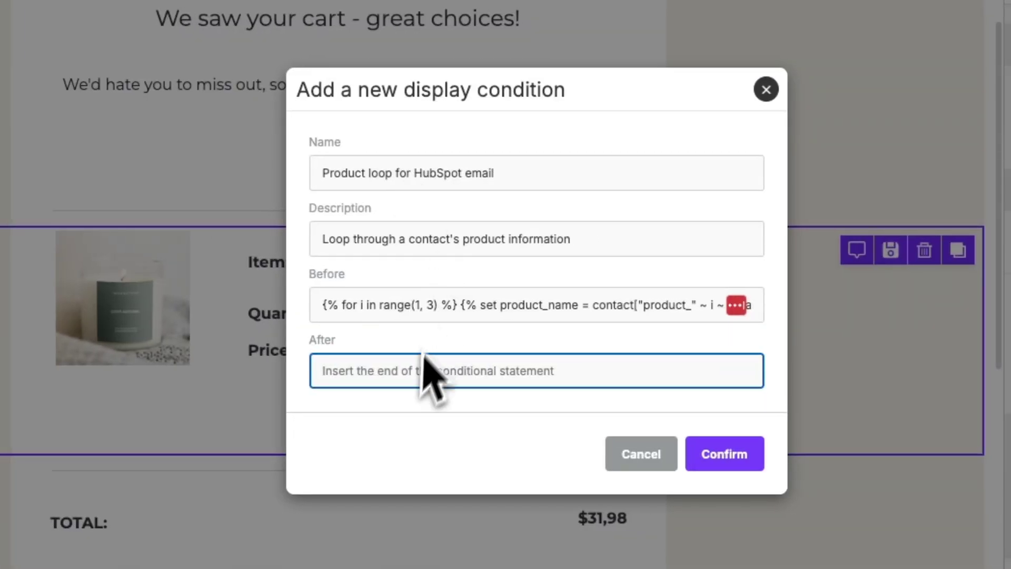
type("{% endif %} {% endfor %}")
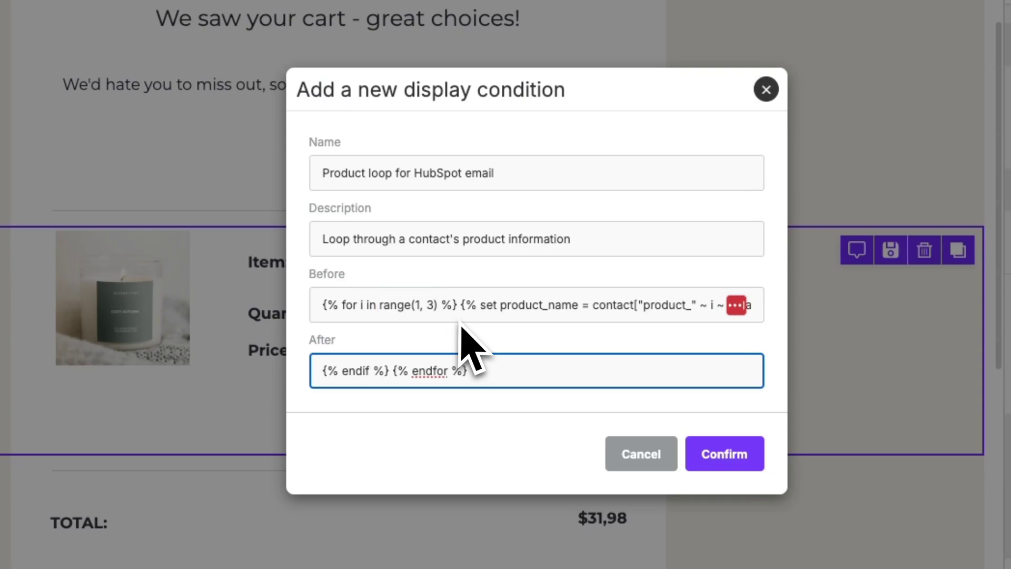
Save the Abandoned Cart design and review the canvas, with the cart item still showing Socks, 20, $5
left_click(730, 456)
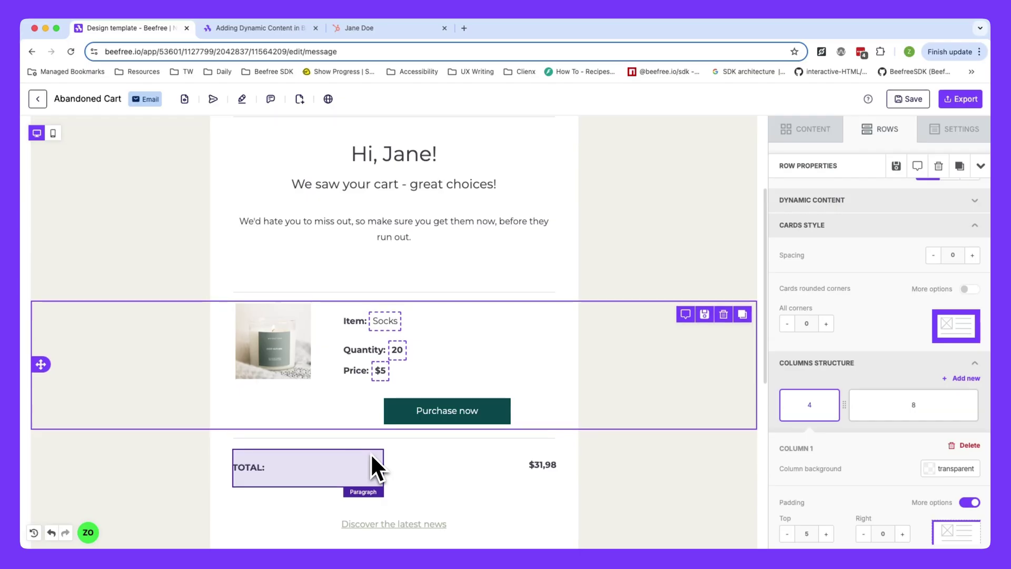
scroll(371, 454, "down", 5)
scroll(371, 453, "down", 3)
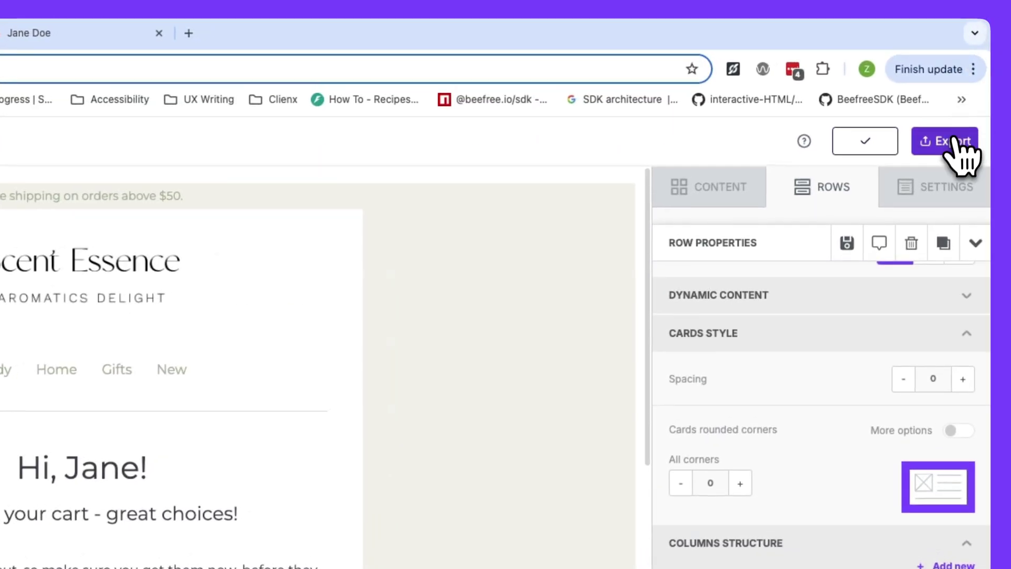
Push the Abandoned Cart email to HubSpot through Export and create it as a new template
left_click(955, 139)
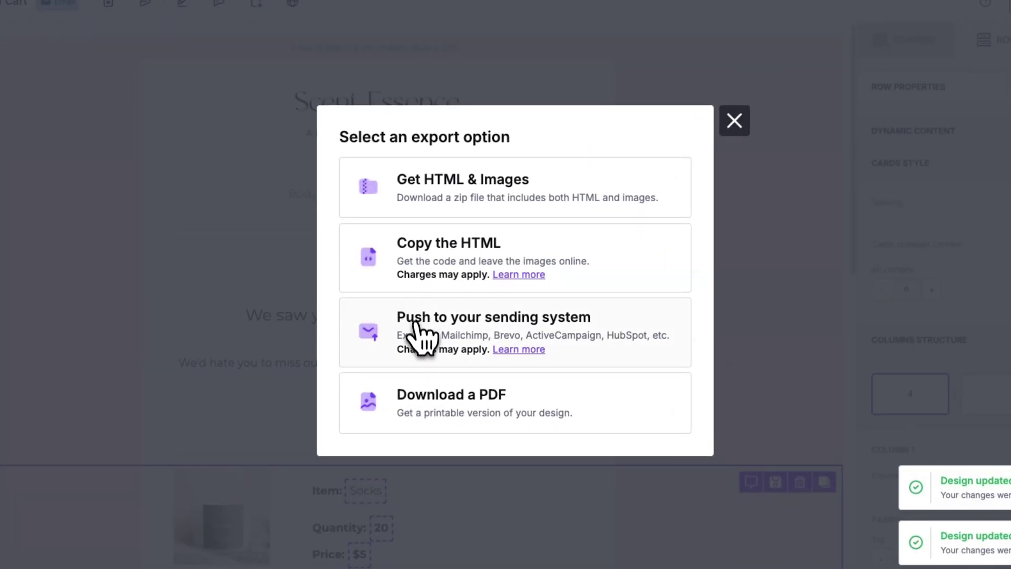
left_click(535, 327)
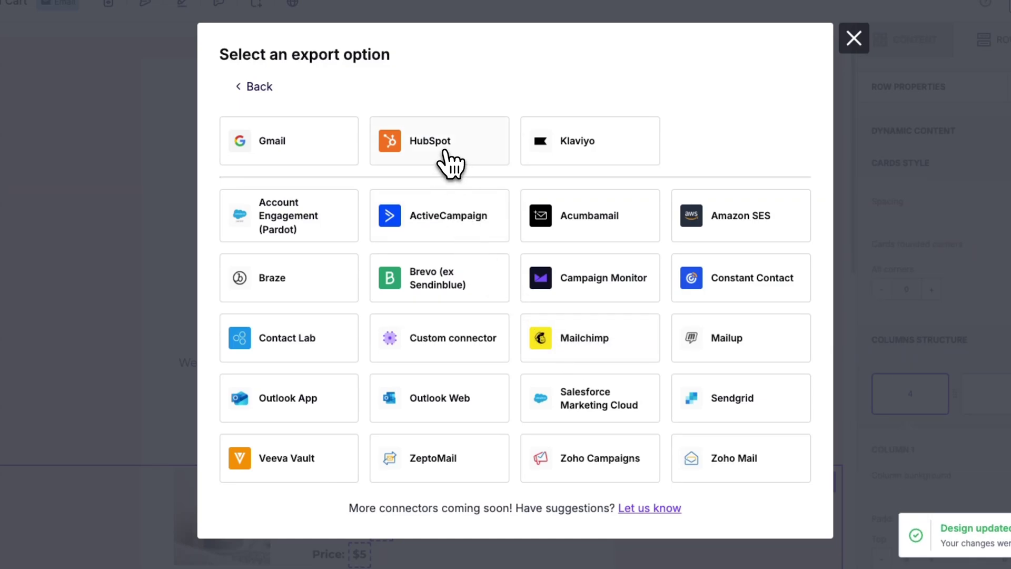
left_click(445, 154)
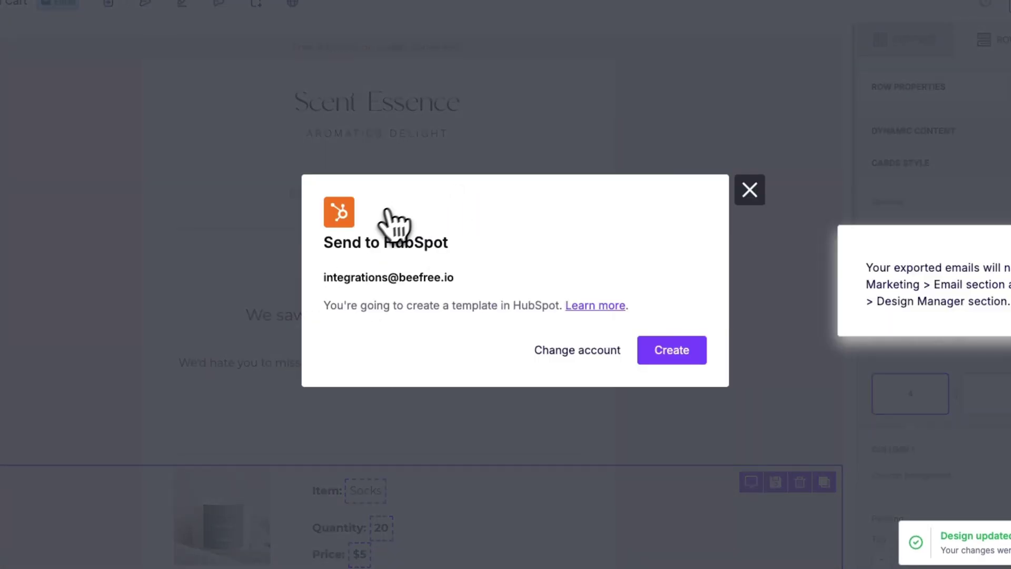
left_click(677, 358)
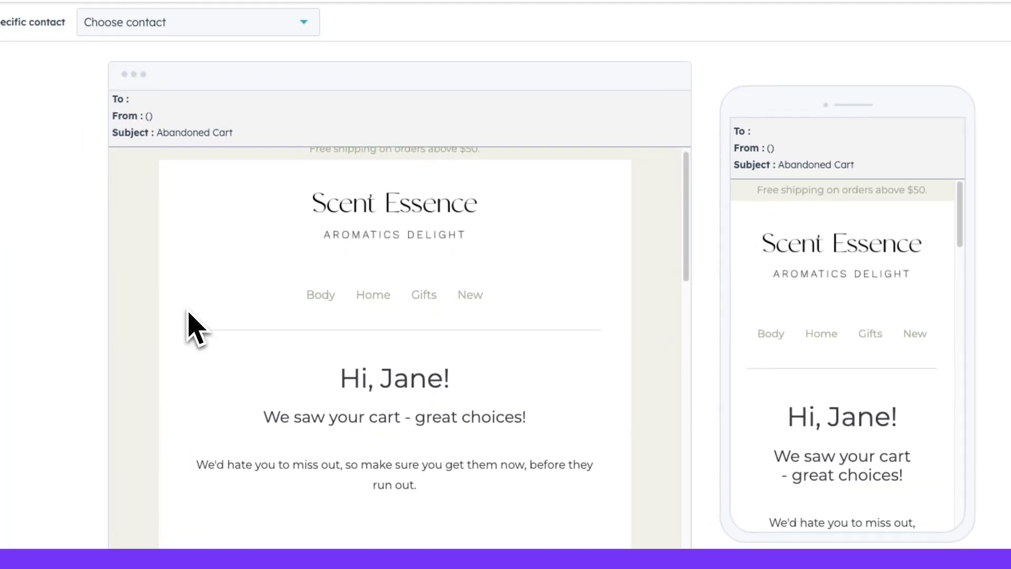
Scroll the HubSpot desktop preview down through the raw CONTACT.PRODUCT product blocks and back up
scroll(230, 362, "down", 5)
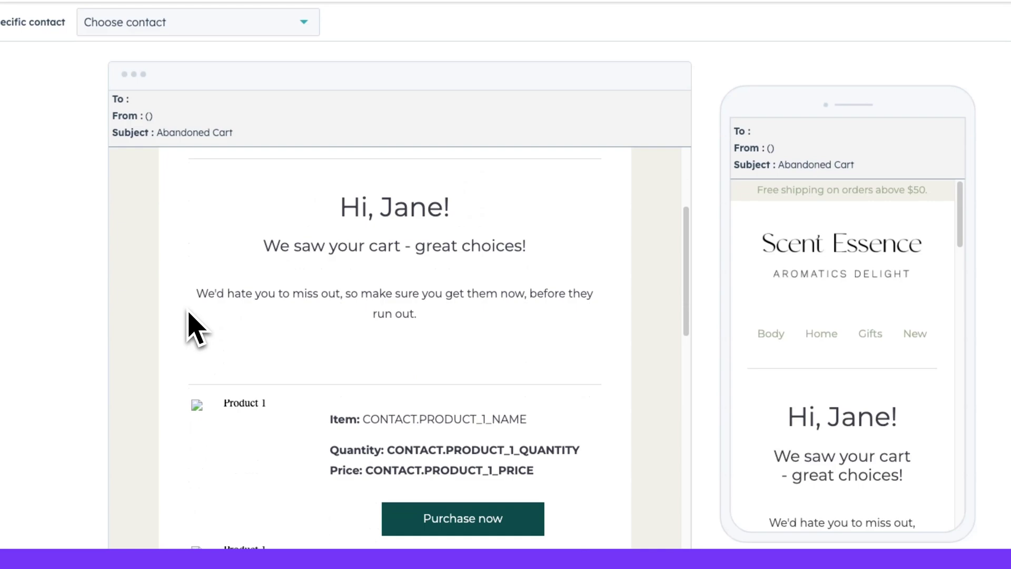
scroll(189, 314, "down", 5)
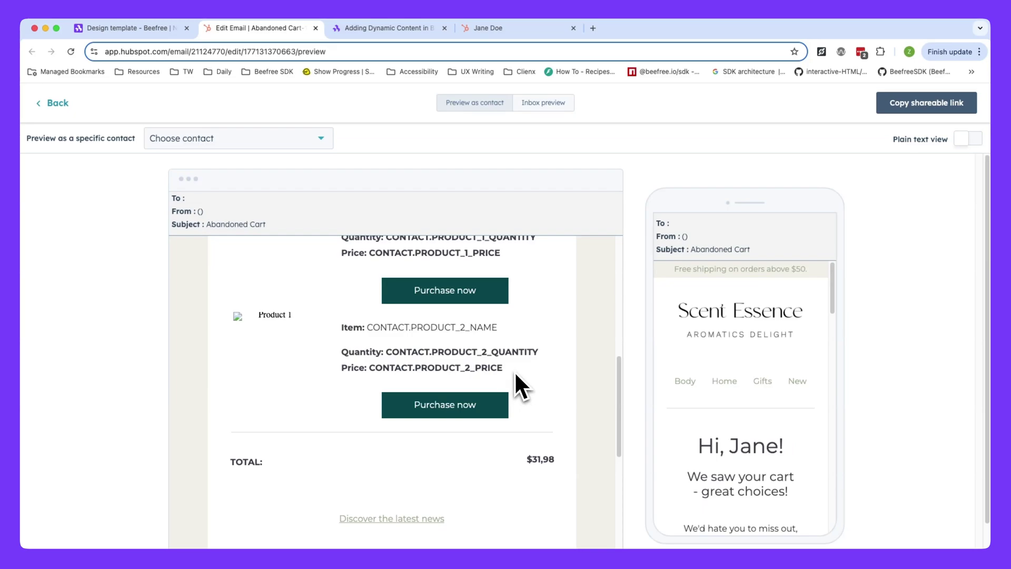
scroll(541, 371, "down", 3)
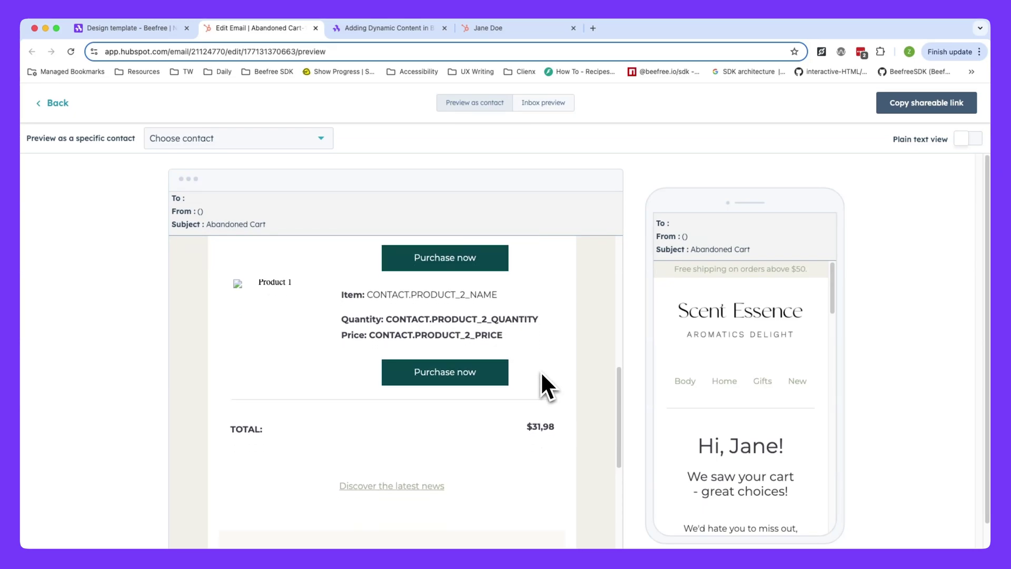
scroll(540, 370, "down", 3)
scroll(541, 371, "up", 10)
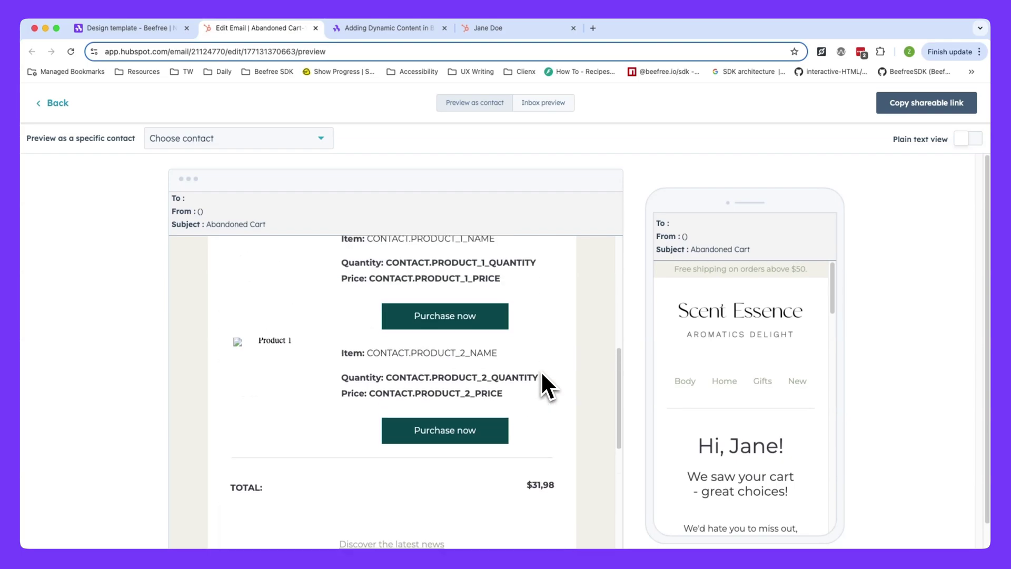
scroll(542, 370, "up", 5)
scroll(542, 371, "up", 3)
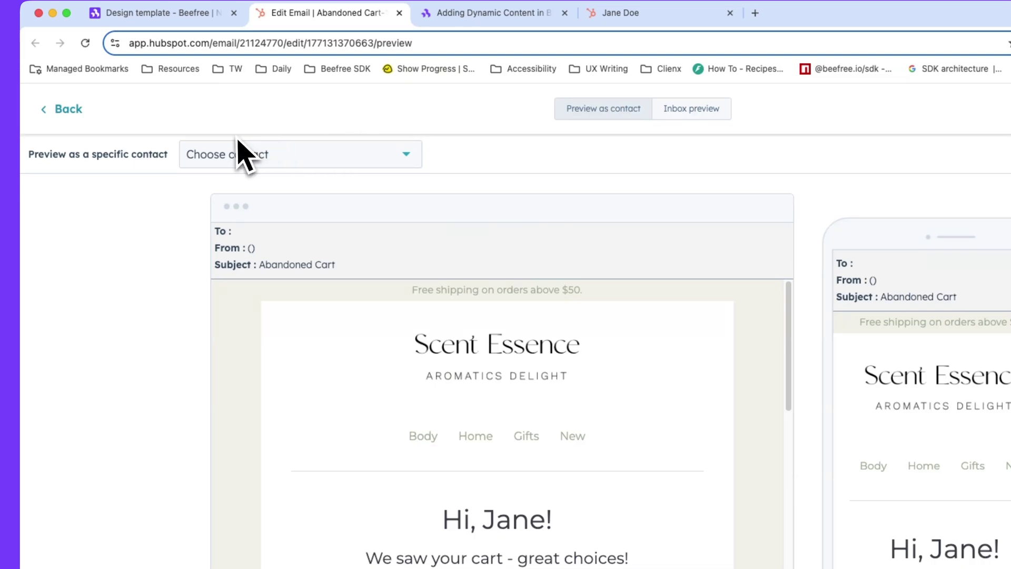
Preview the email as the first contact in the specific-contact list
left_click(410, 154)
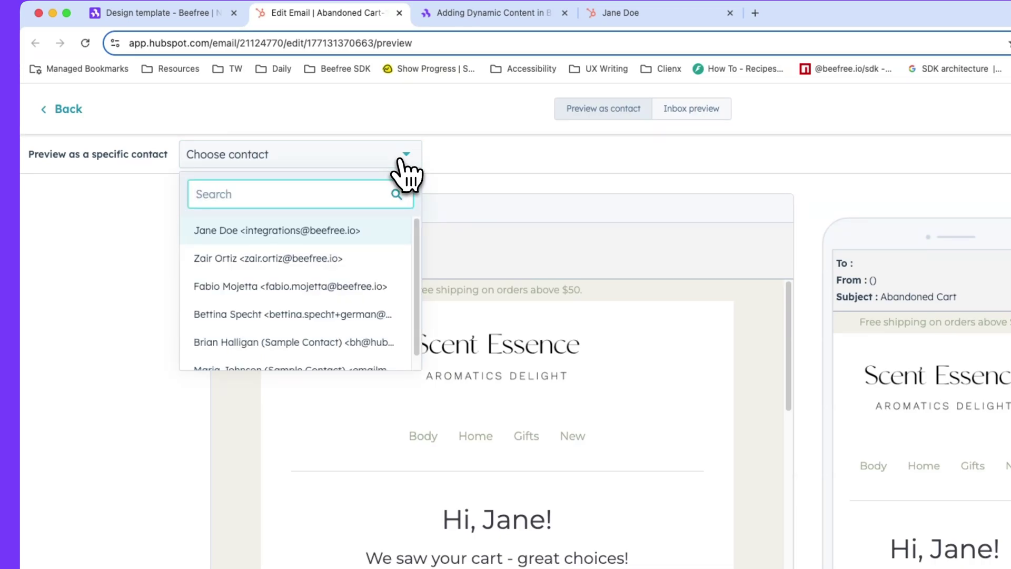
left_click(354, 231)
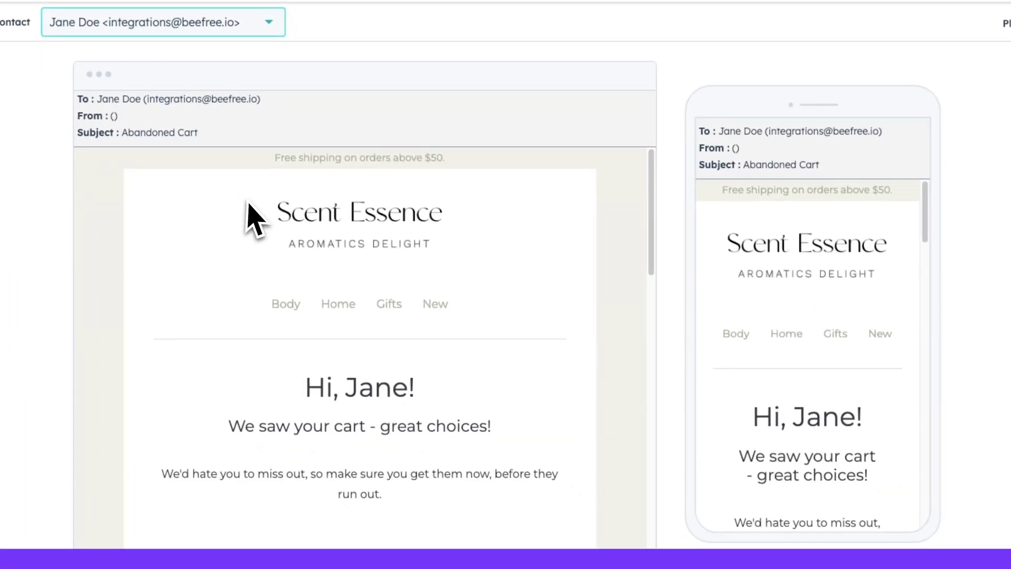
scroll(474, 252, "down", 4)
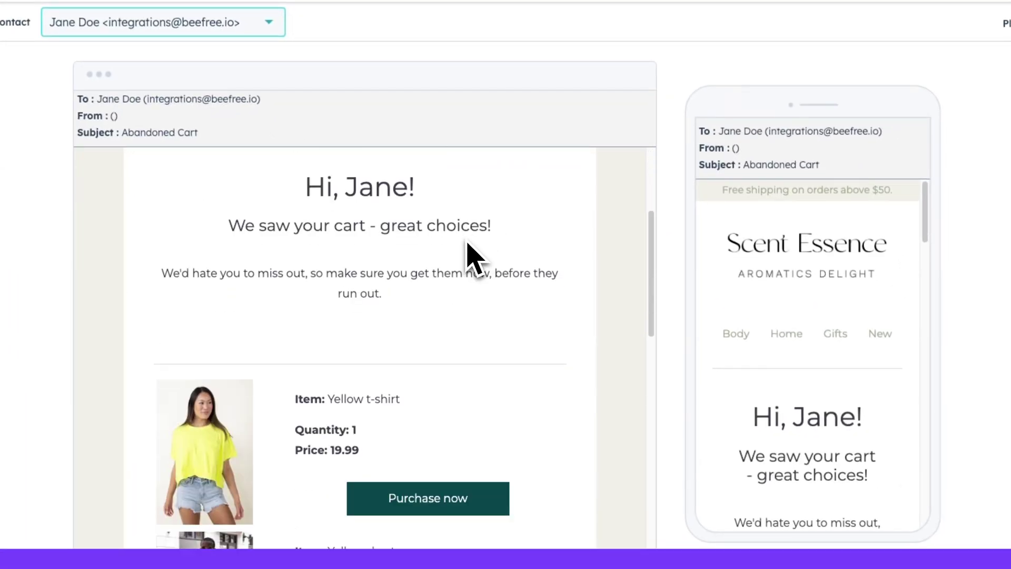
Check the personalised greeting and cart headline, then view the Yellow t-shirt and Yellow shorts rows
left_click_drag(320, 197, 406, 192)
left_click(406, 192)
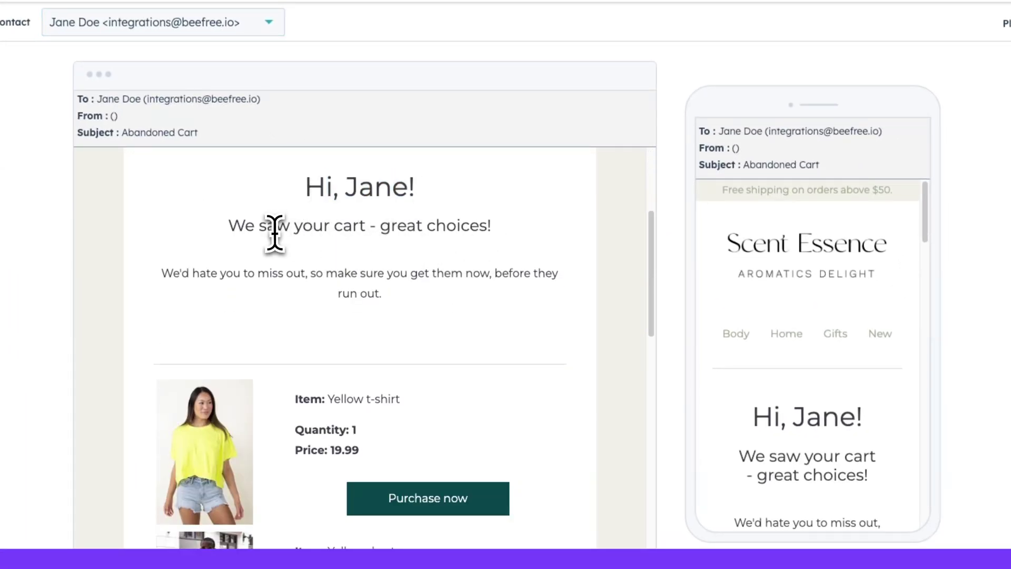
left_click_drag(259, 226, 476, 225)
left_click(476, 226)
scroll(396, 270, "down", 4)
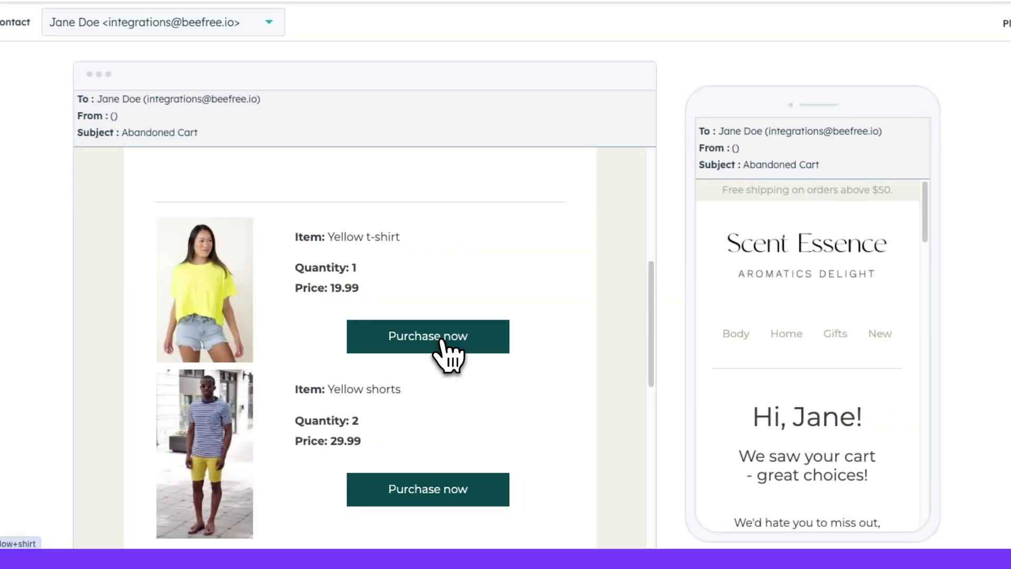
Follow the Yellow t-shirt's Purchase now link and browse Target's 547 yellow shirt results
left_click(442, 341)
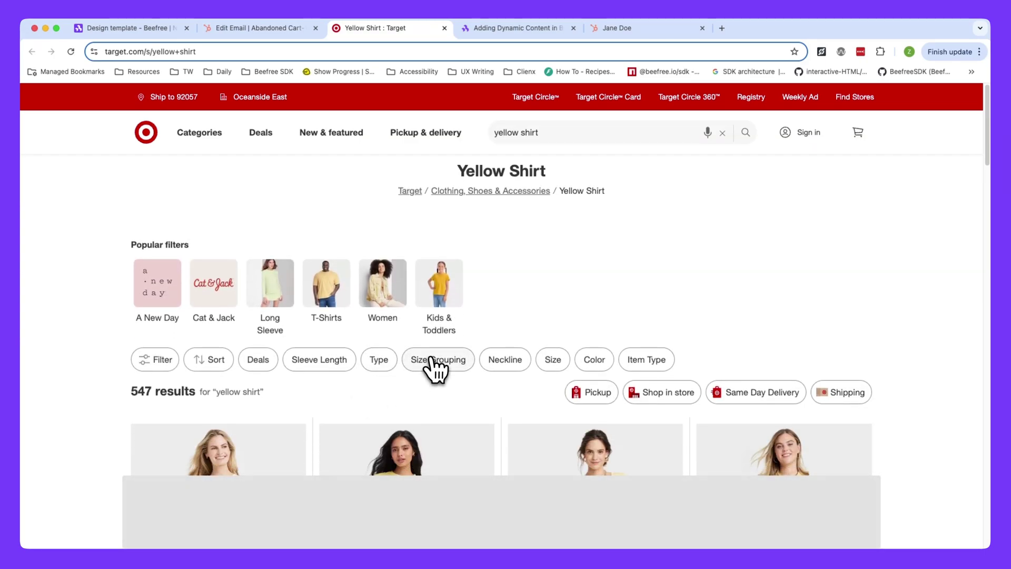
scroll(550, 358, "down", 4)
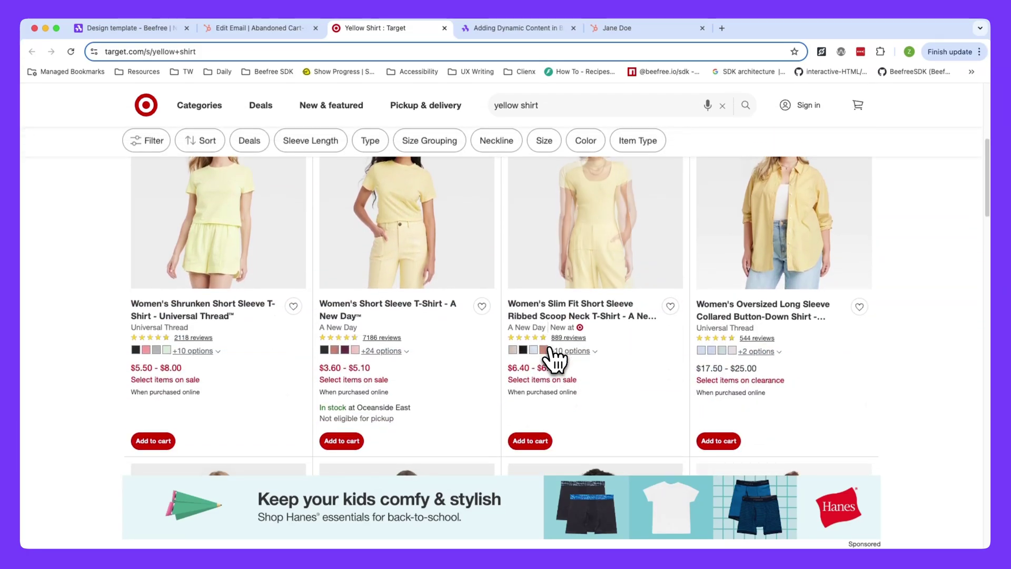
scroll(553, 359, "up", 5)
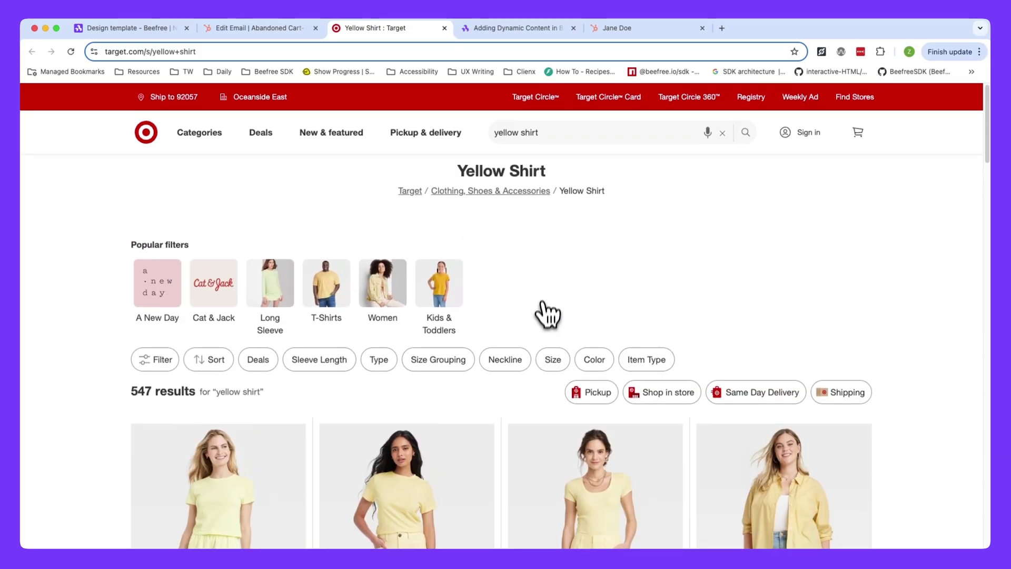
scroll(546, 309, "down", 3)
scroll(542, 311, "down", 2)
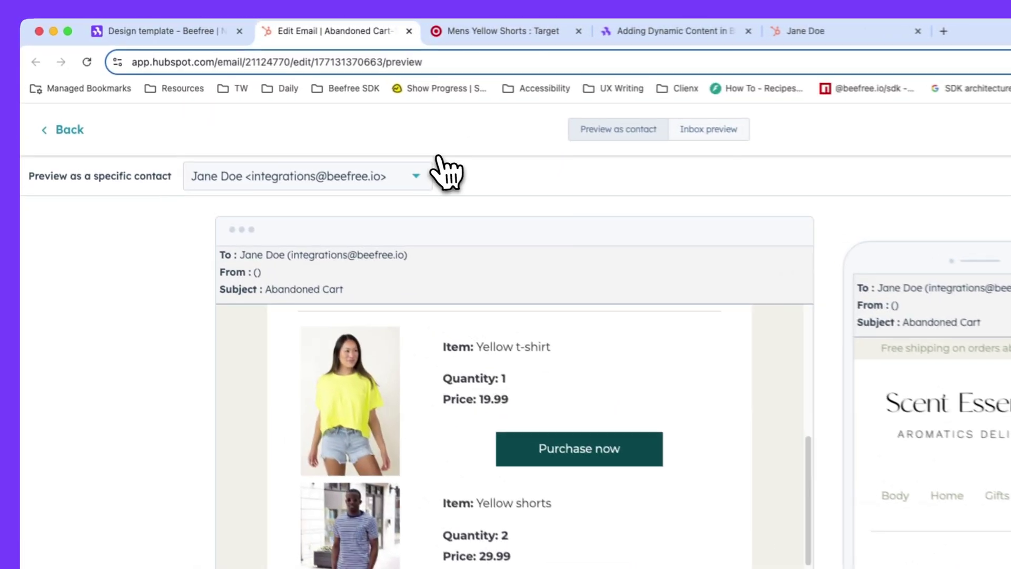
Switch the preview to the second contact, showing Green t-shirt and Green shorts at 19.99 and 29.99
left_click(427, 177)
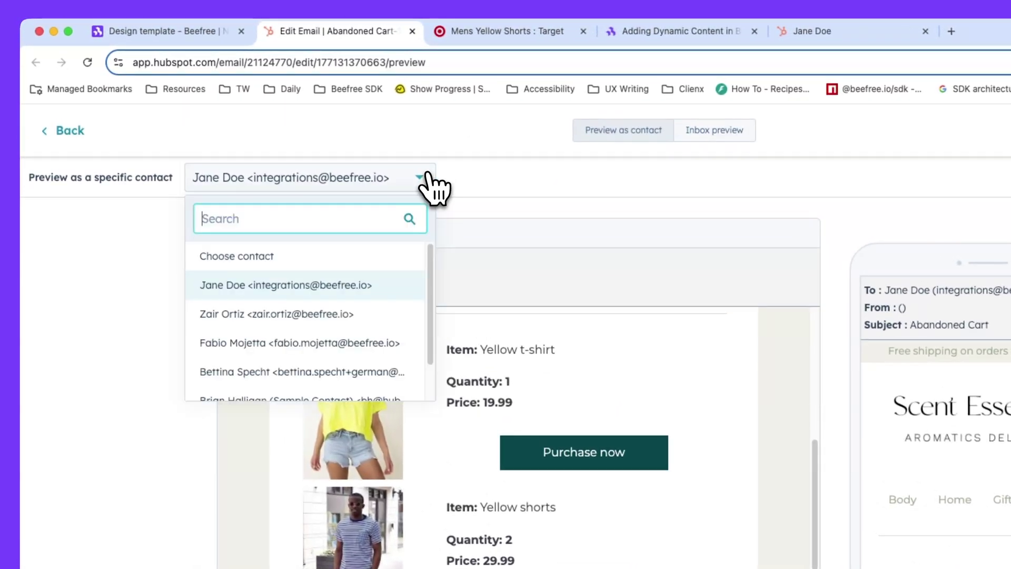
left_click(362, 318)
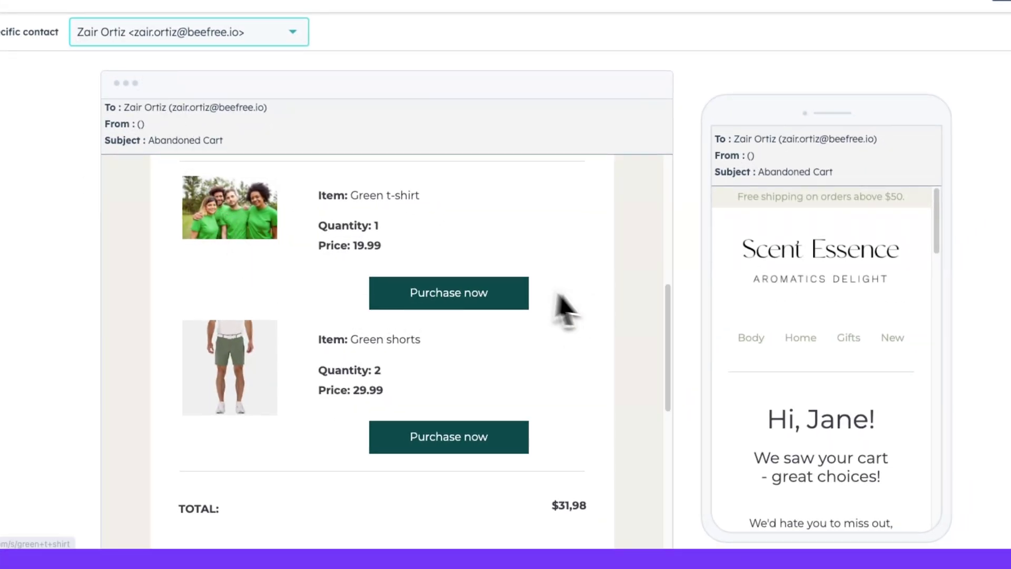
scroll(553, 304, "up", 2)
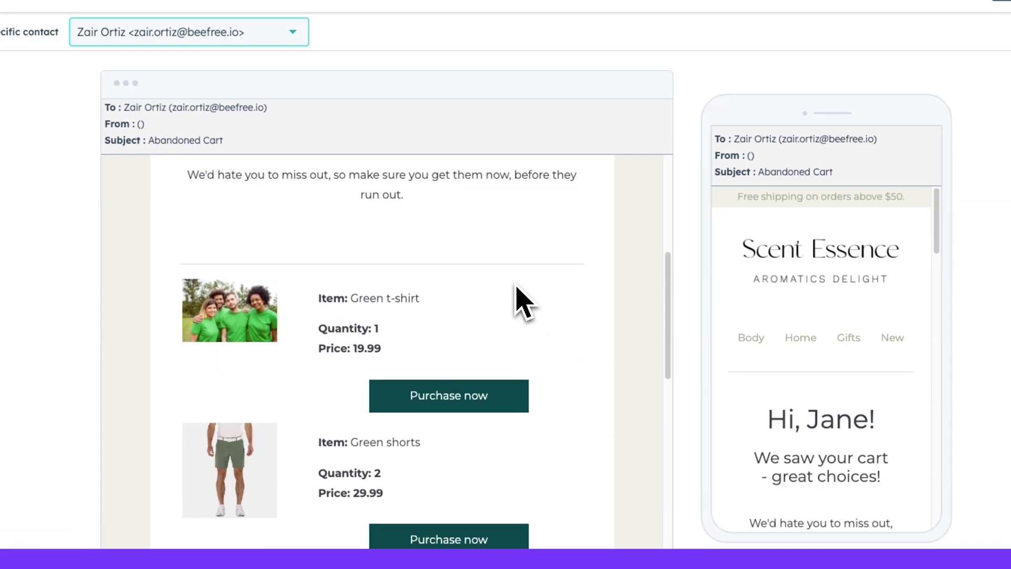